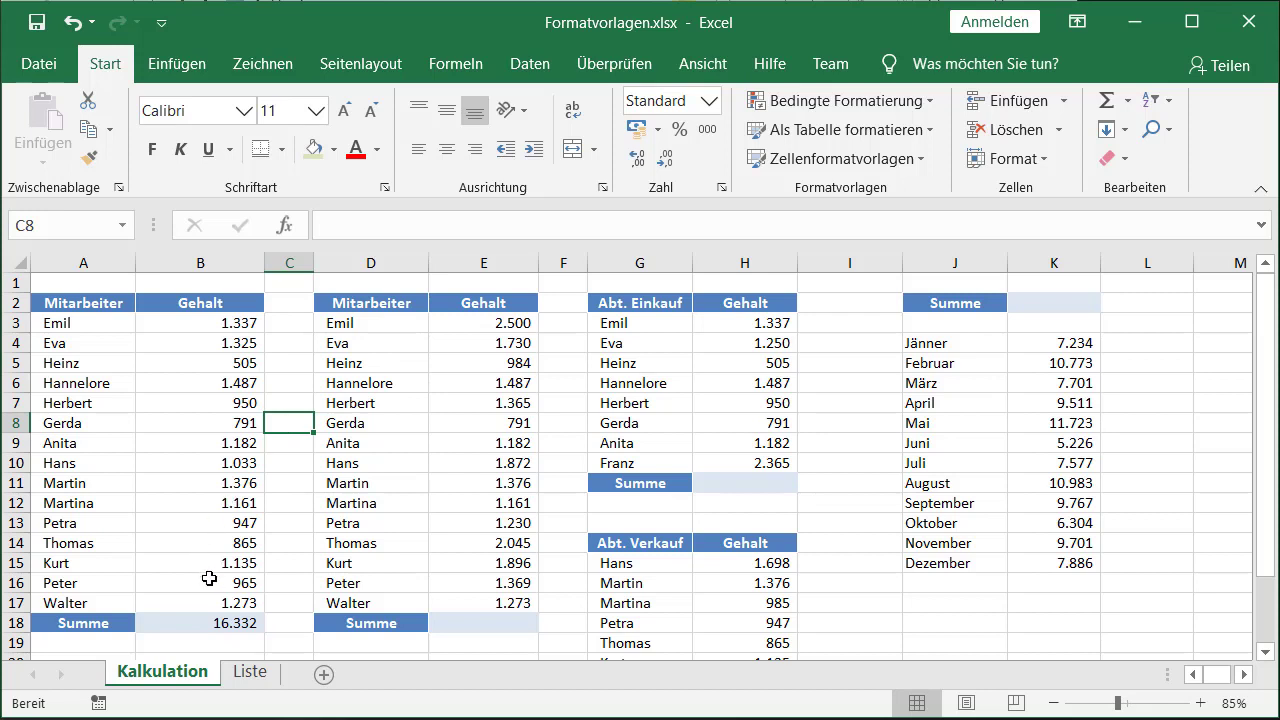
# Give the B18 salary total a light green fill with a top and double bottom border
pyautogui.click(197, 624)
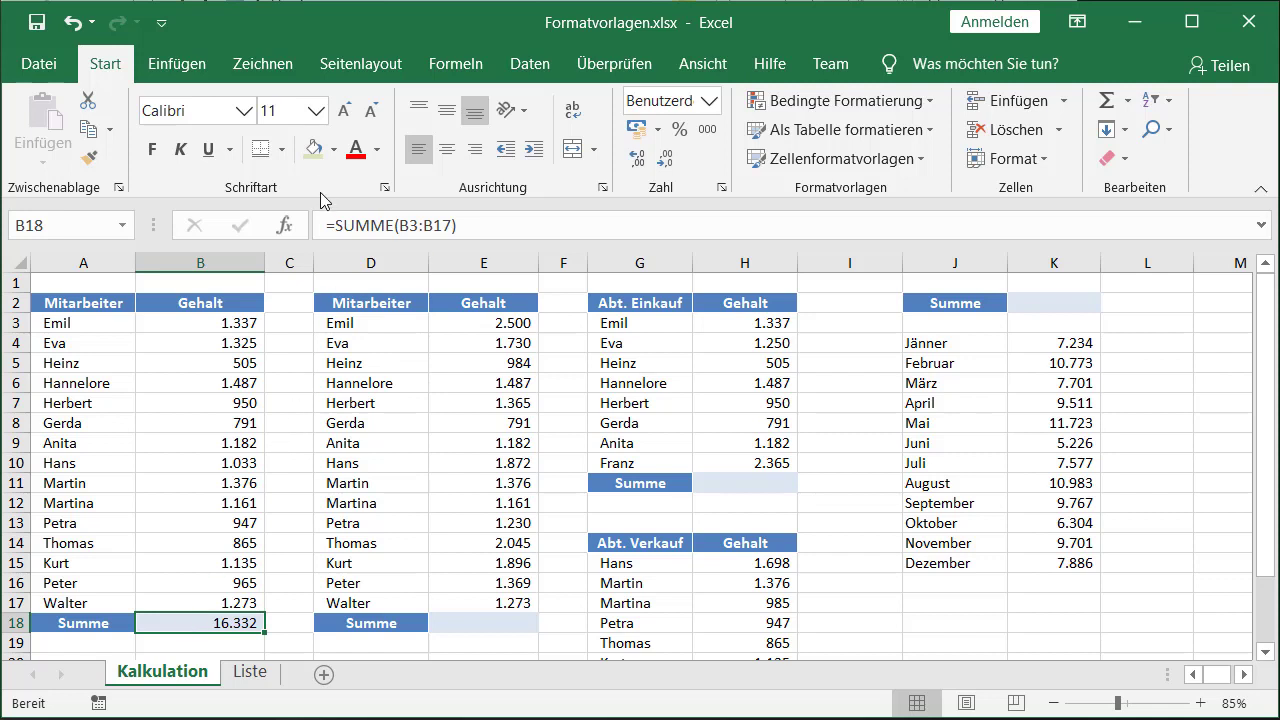
pyautogui.click(334, 149)
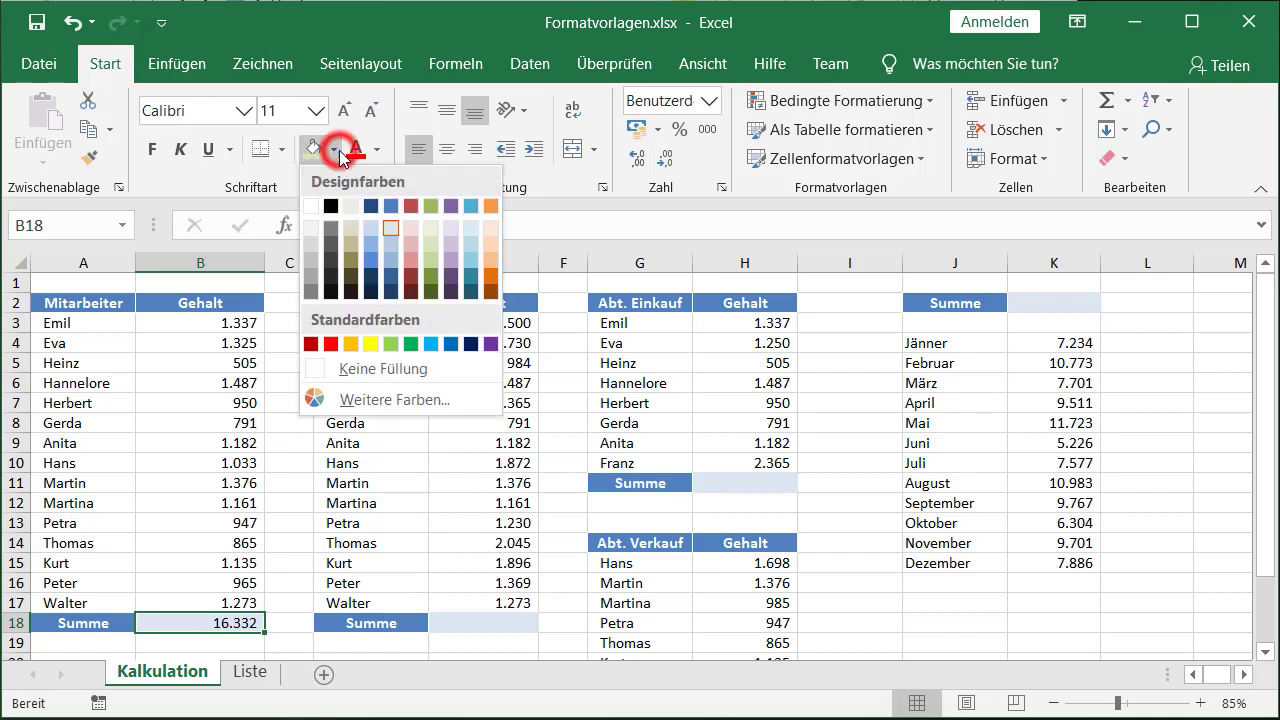
pyautogui.click(433, 229)
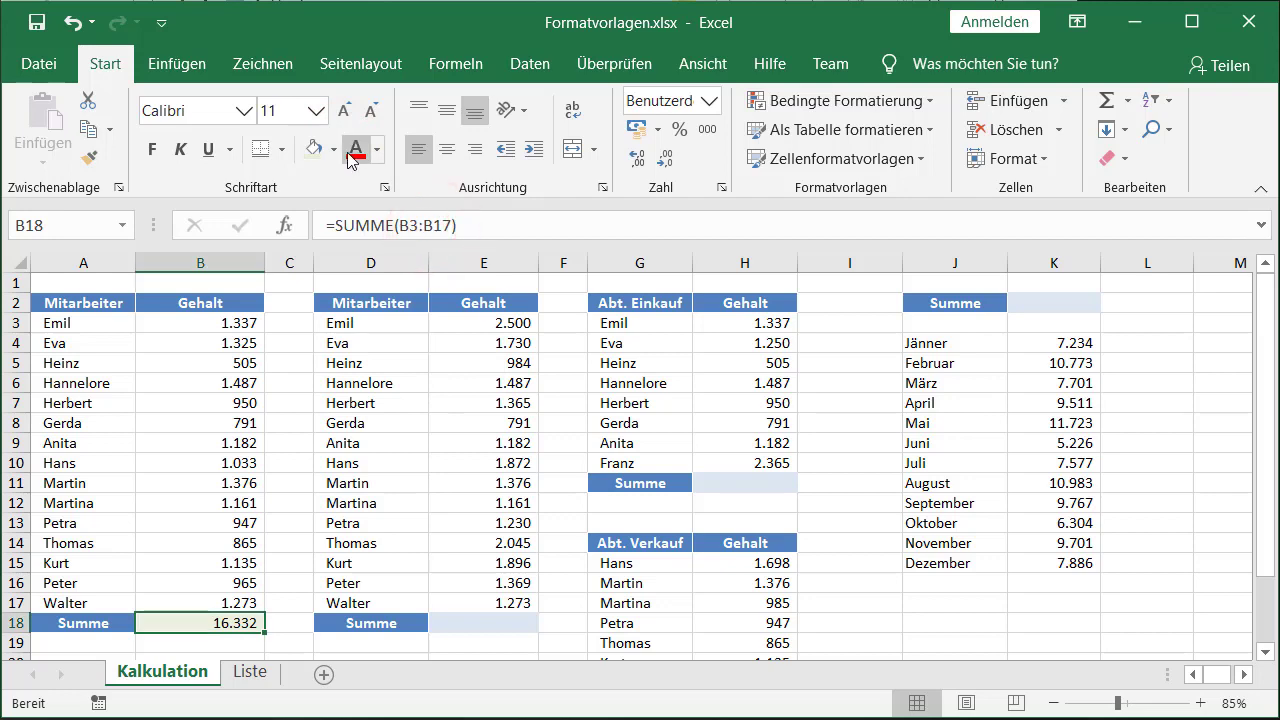
pyautogui.click(334, 149)
pyautogui.click(429, 244)
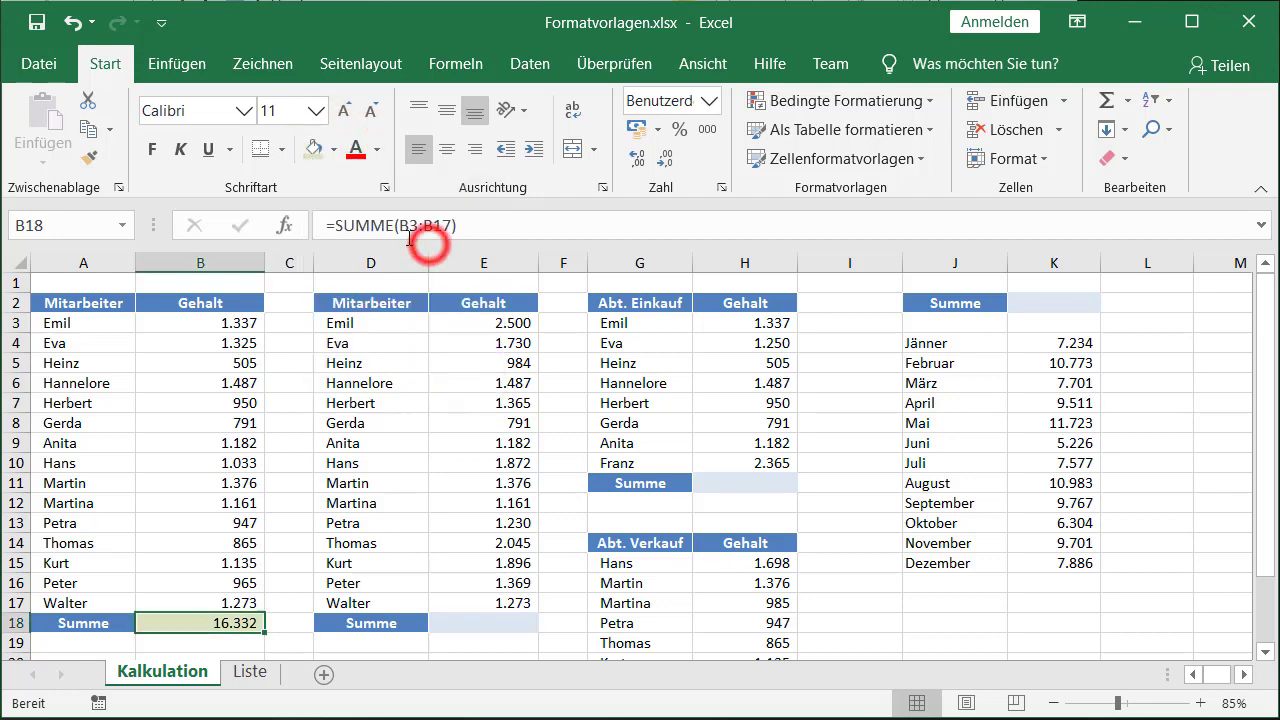
pyautogui.click(283, 149)
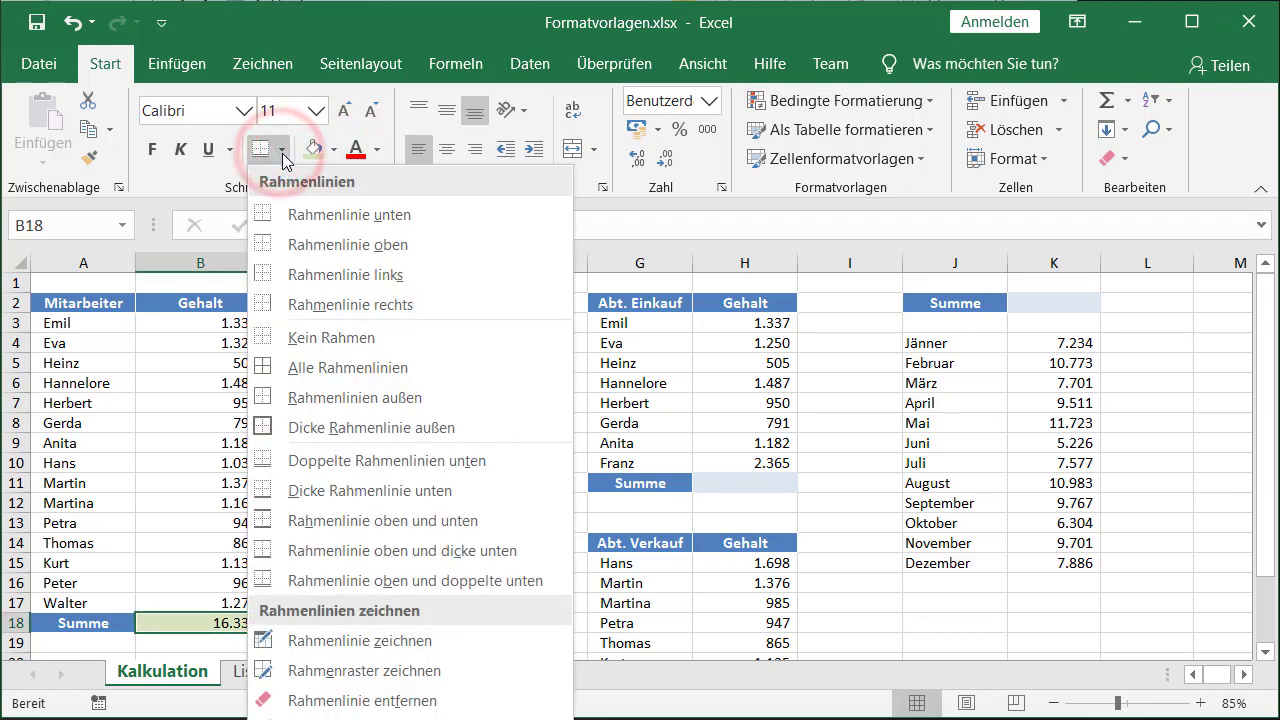
pyautogui.click(330, 580)
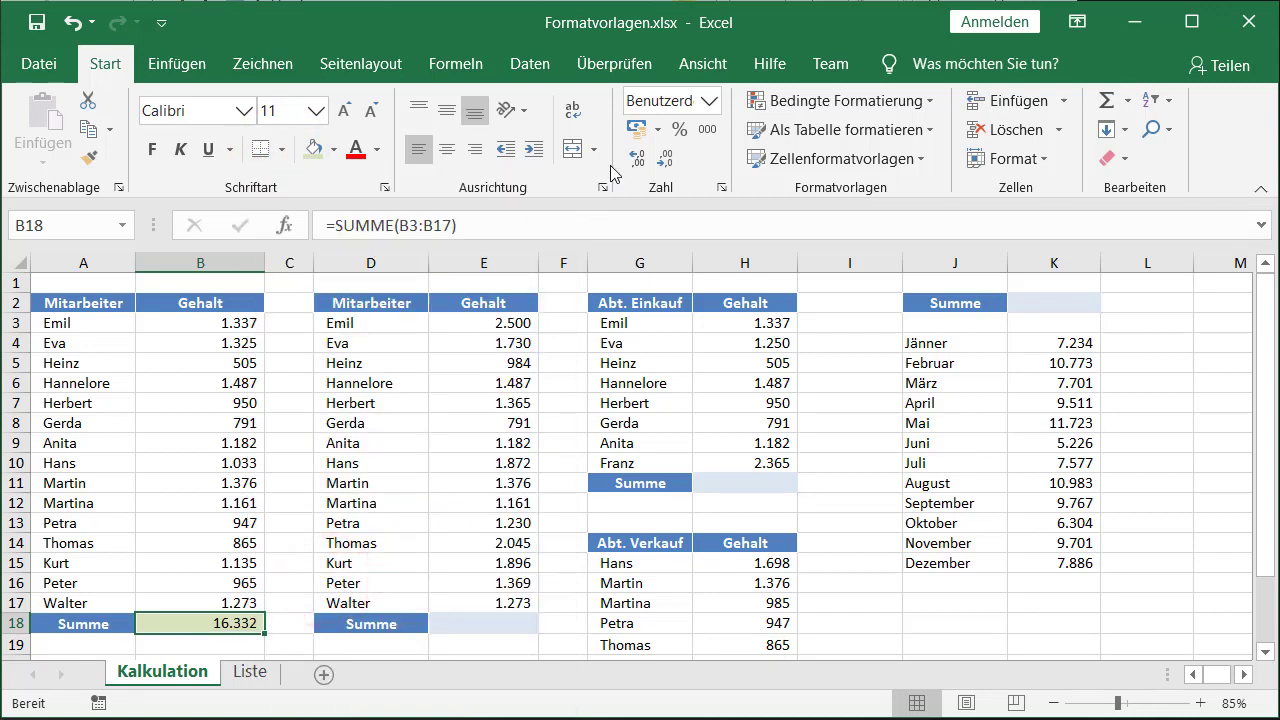
# Format B18 as bold euro accounting without decimals, showing 16.332 €
pyautogui.click(657, 129)
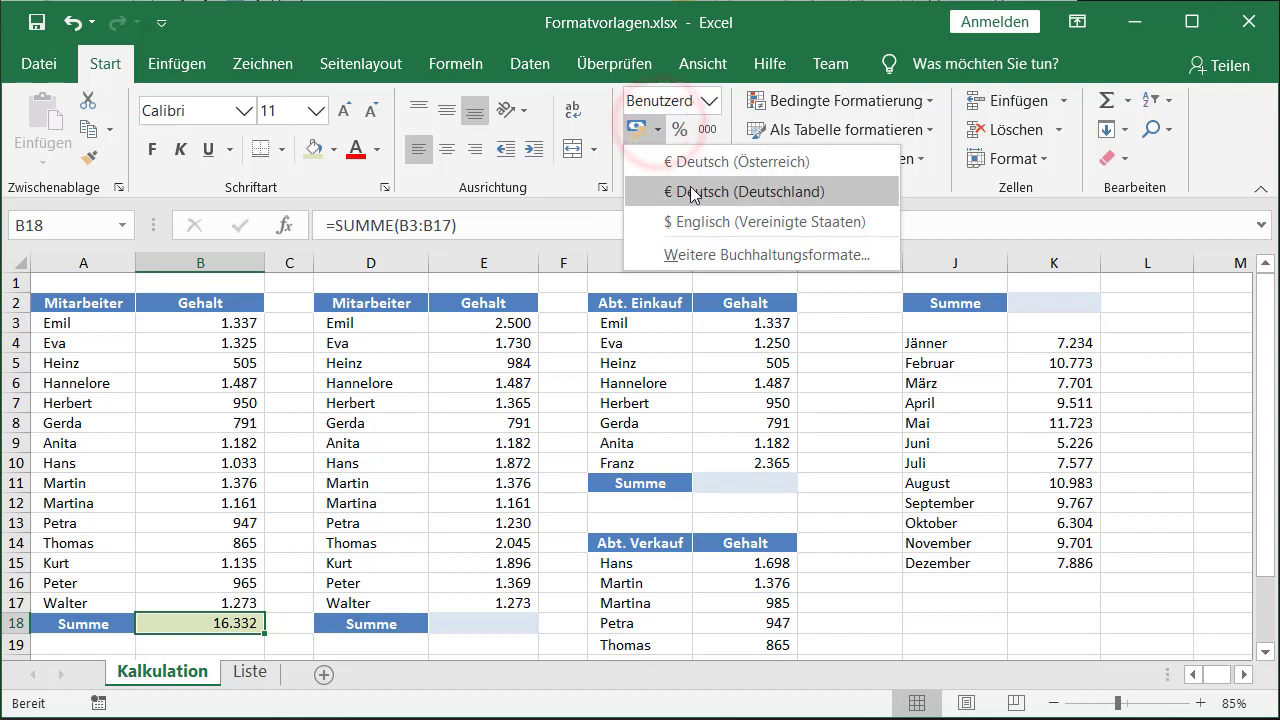
pyautogui.click(694, 193)
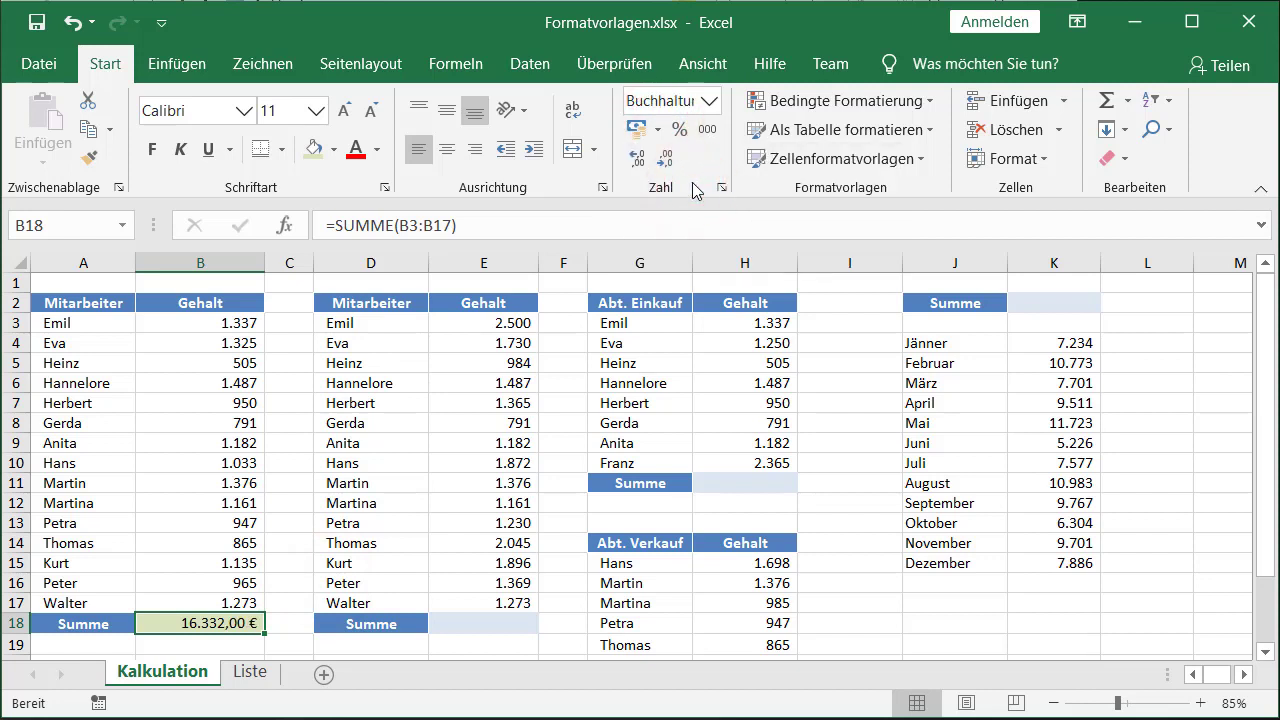
pyautogui.click(665, 160)
pyautogui.click(665, 160)
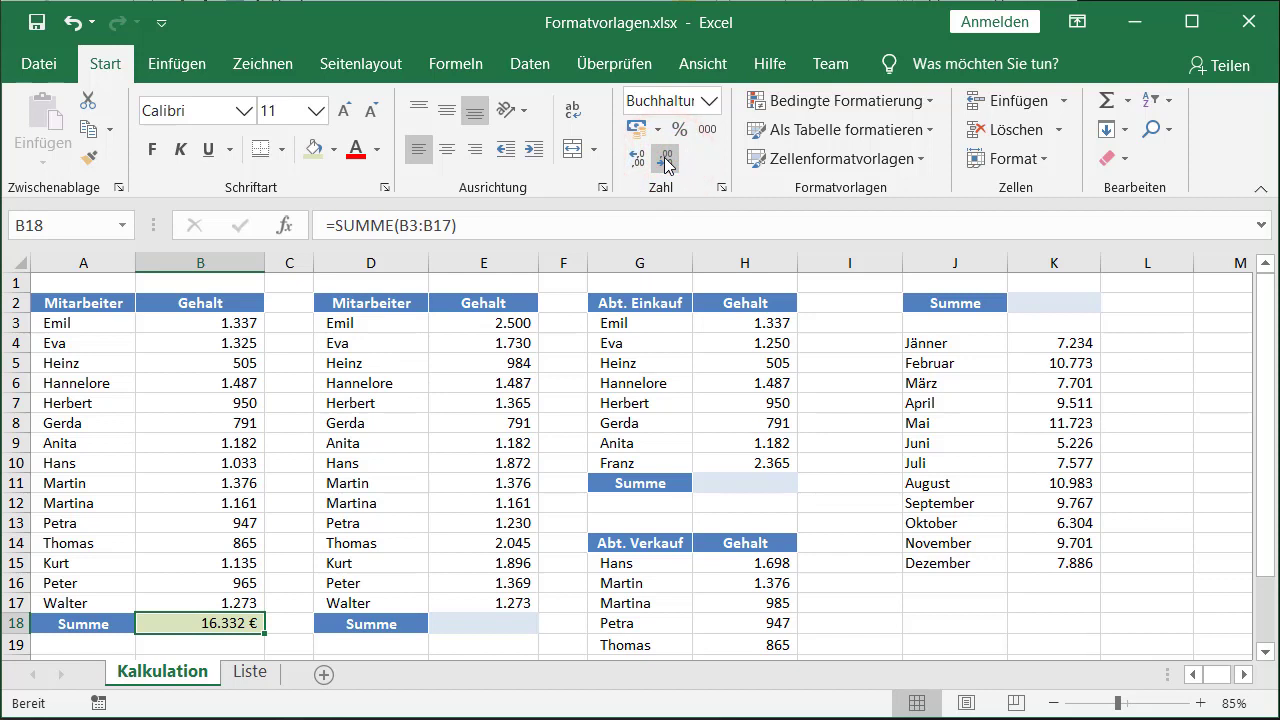
pyautogui.click(153, 151)
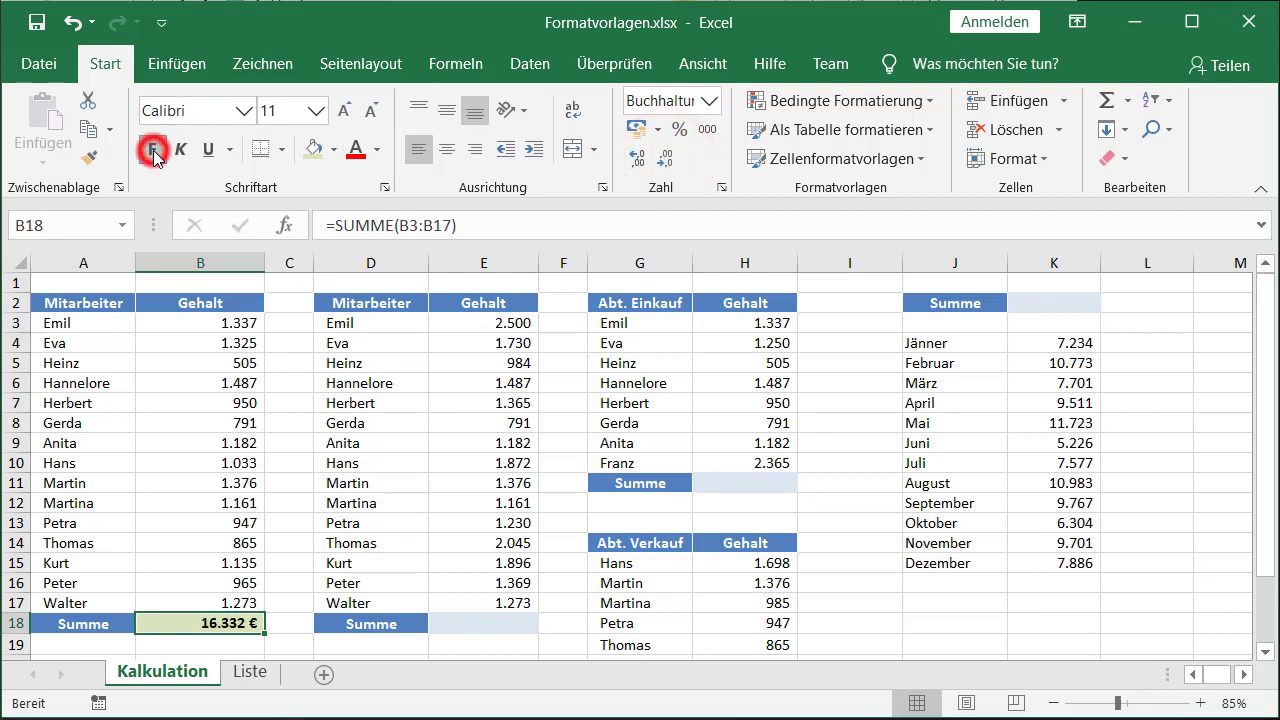
pyautogui.click(239, 478)
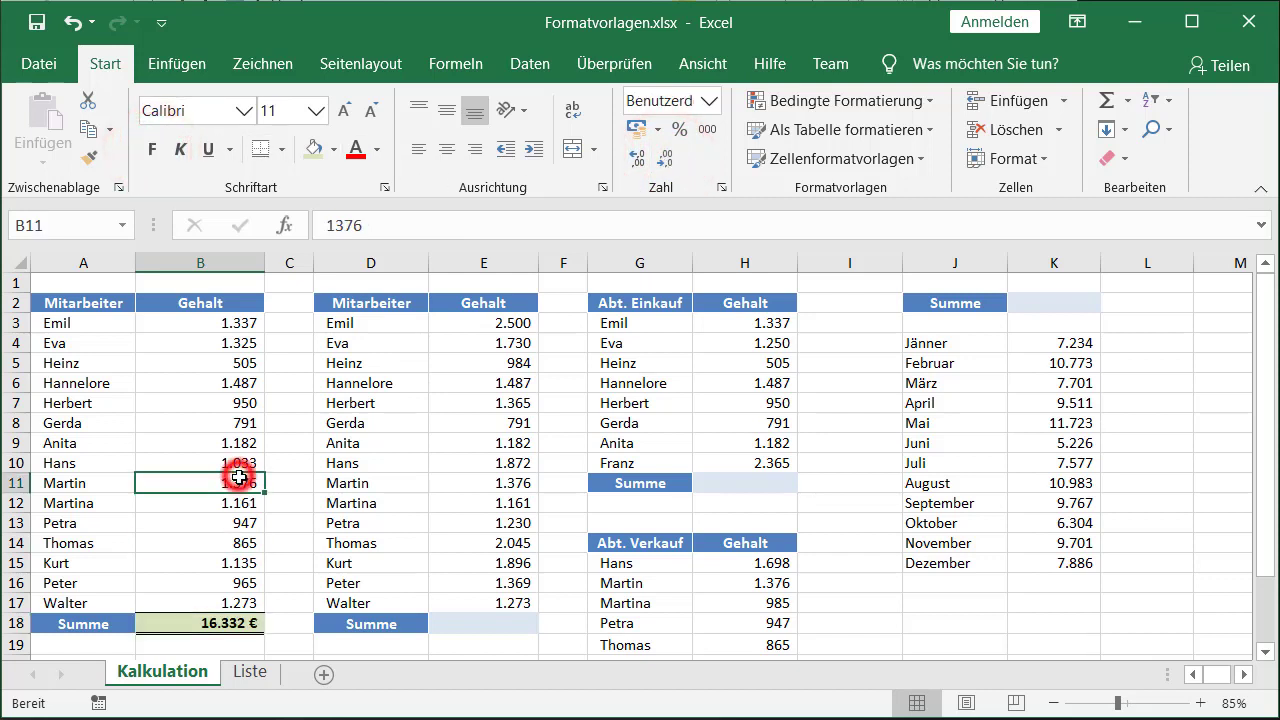
pyautogui.click(224, 623)
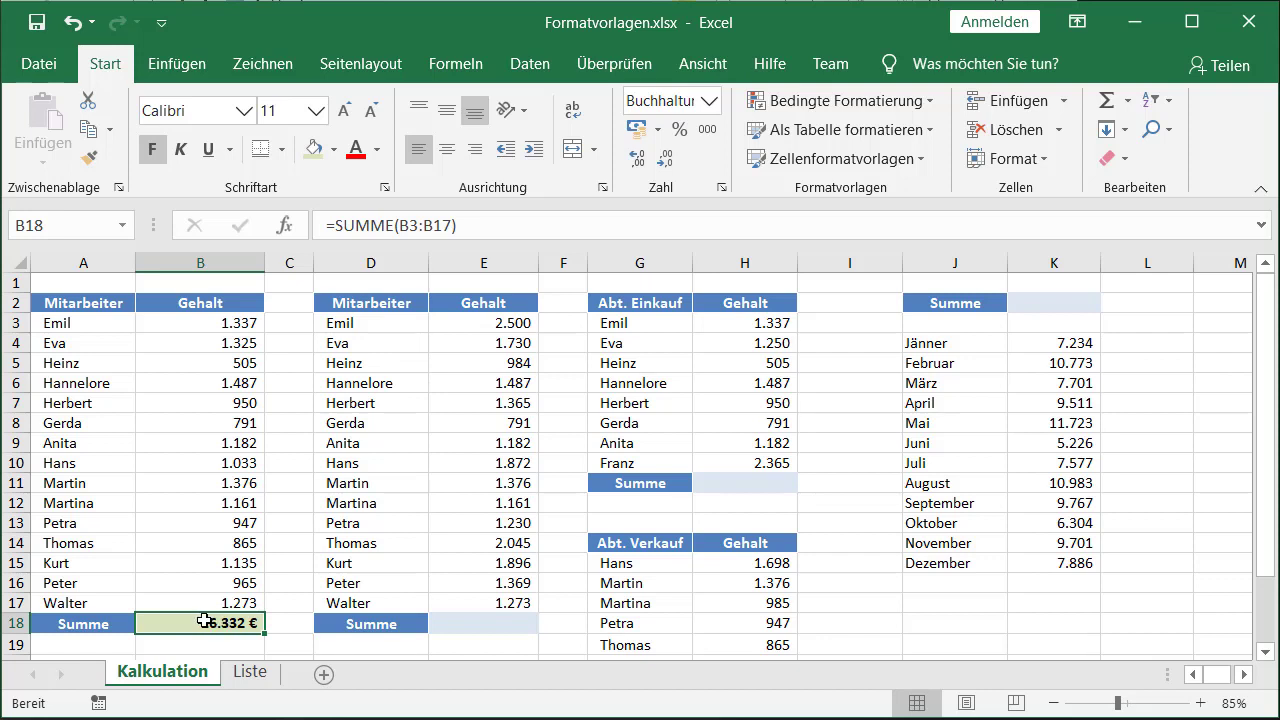
# Create a new cell style named 'Demo' from B18's total formatting
pyautogui.click(885, 163)
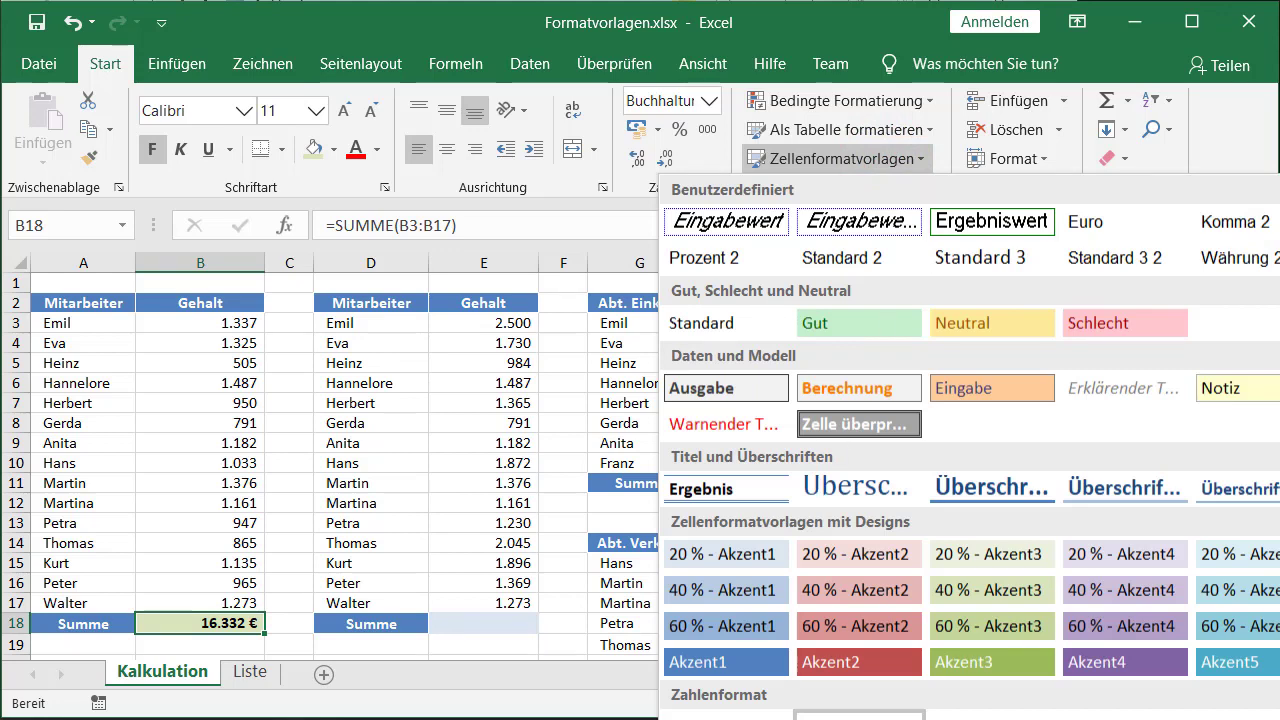
pyautogui.click(761, 715)
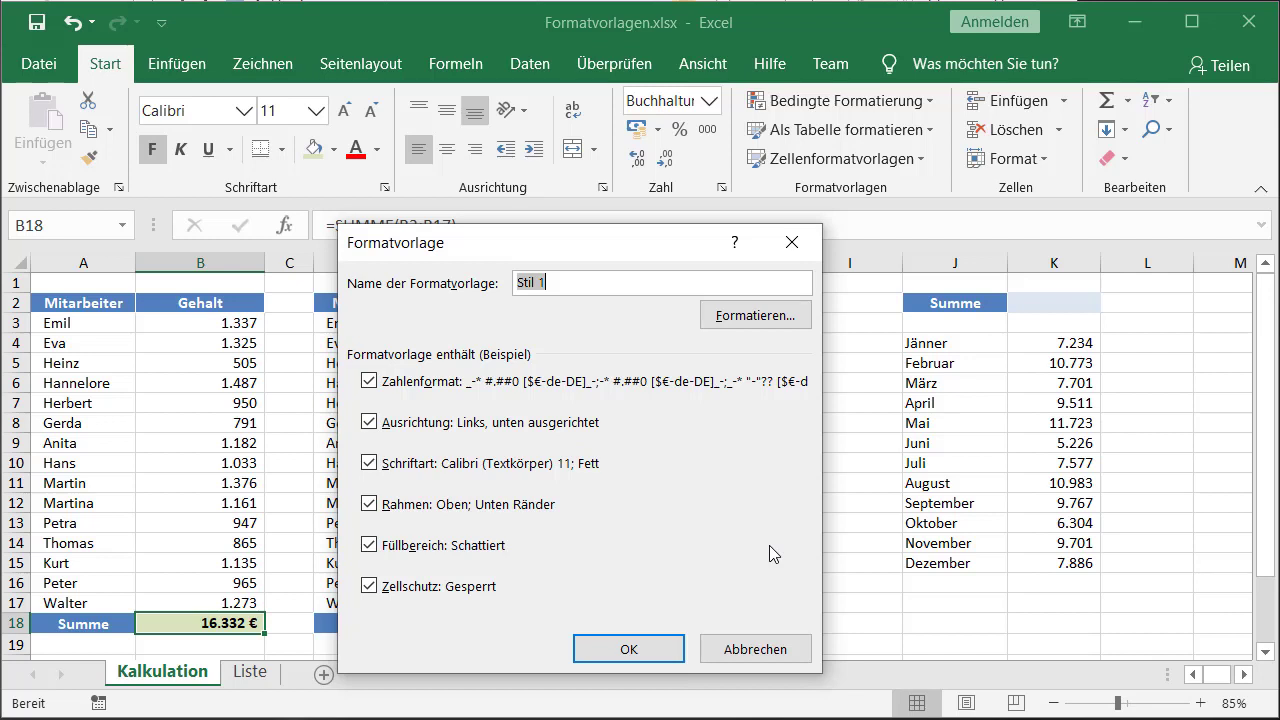
pyautogui.write('Demo')
pyautogui.click(660, 652)
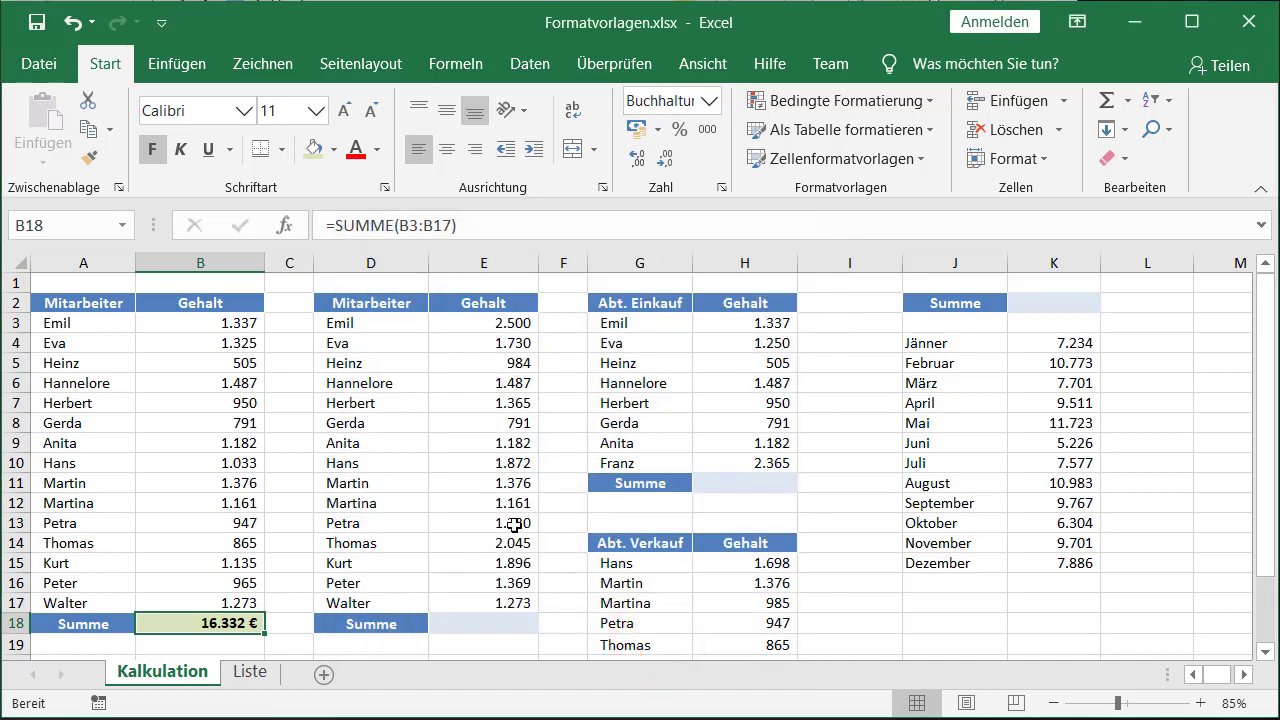
# AutoSum the second Gehalt column into E18, giving 22.261
pyautogui.click(490, 623)
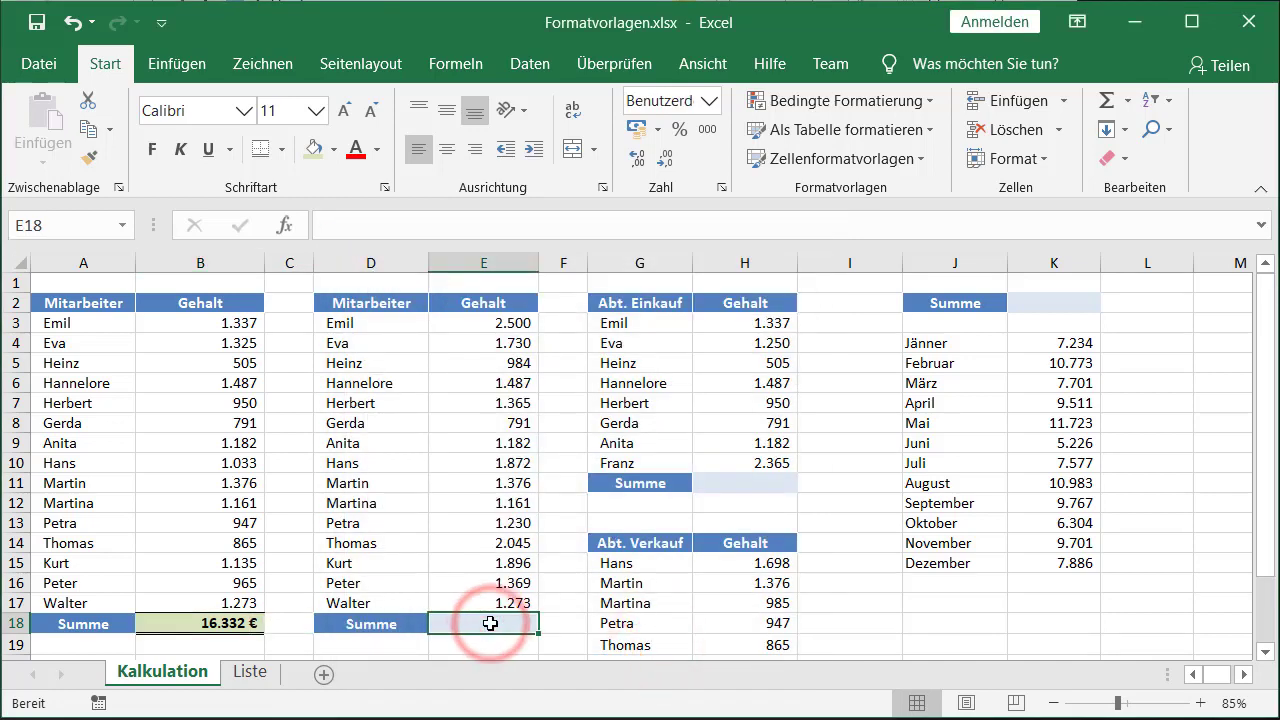
pyautogui.click(1105, 102)
pyautogui.click(1105, 102)
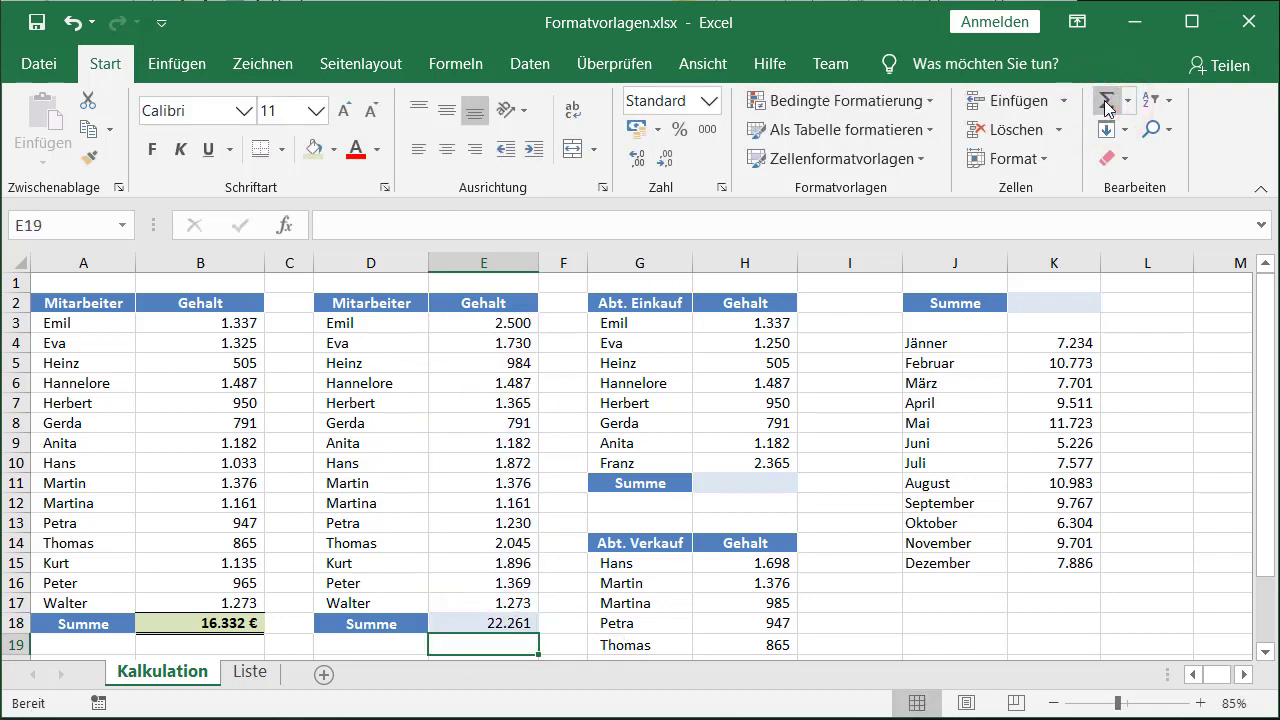
# Apply the Demo cell style to the E18 total
pyautogui.click(494, 622)
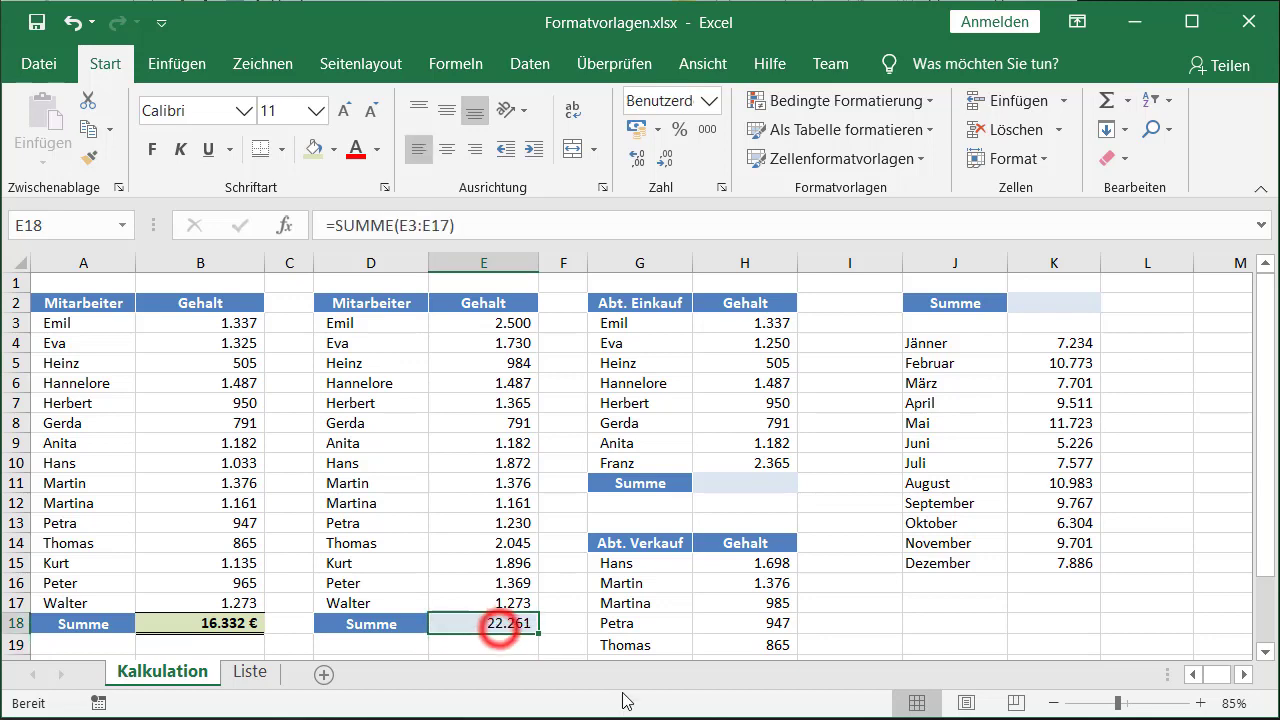
pyautogui.click(818, 165)
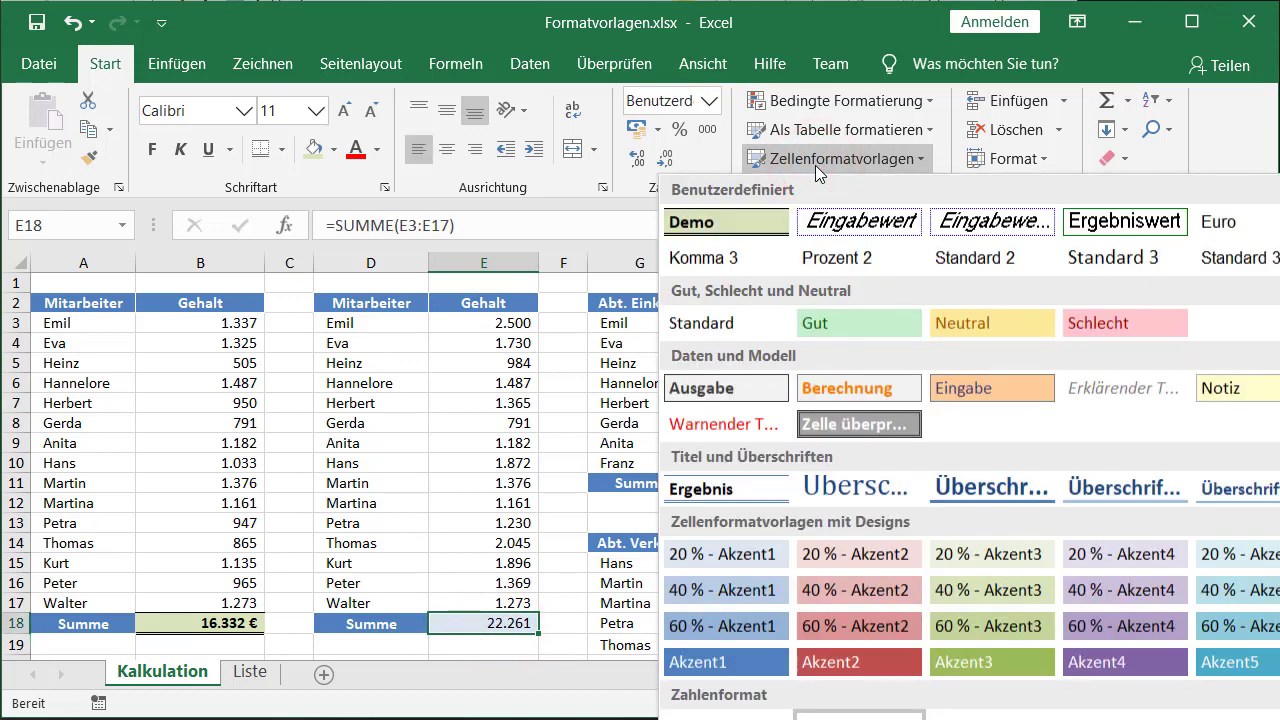
pyautogui.click(703, 232)
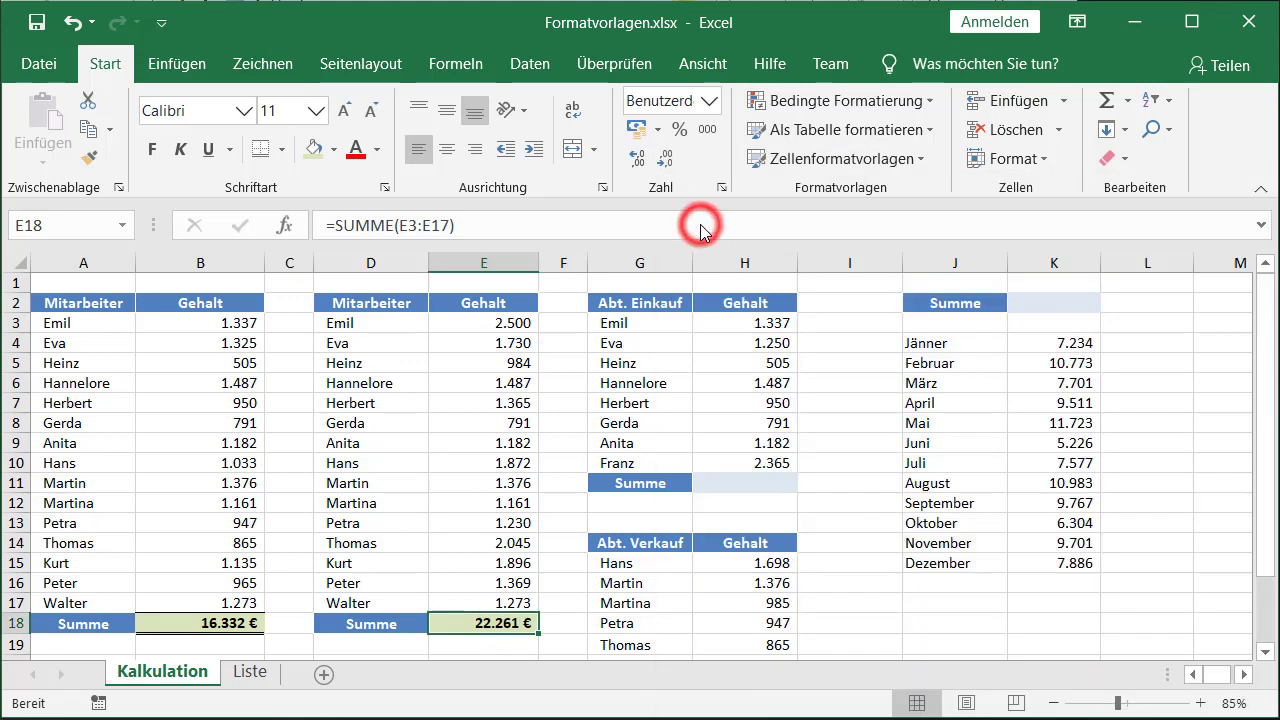
pyautogui.click(874, 575)
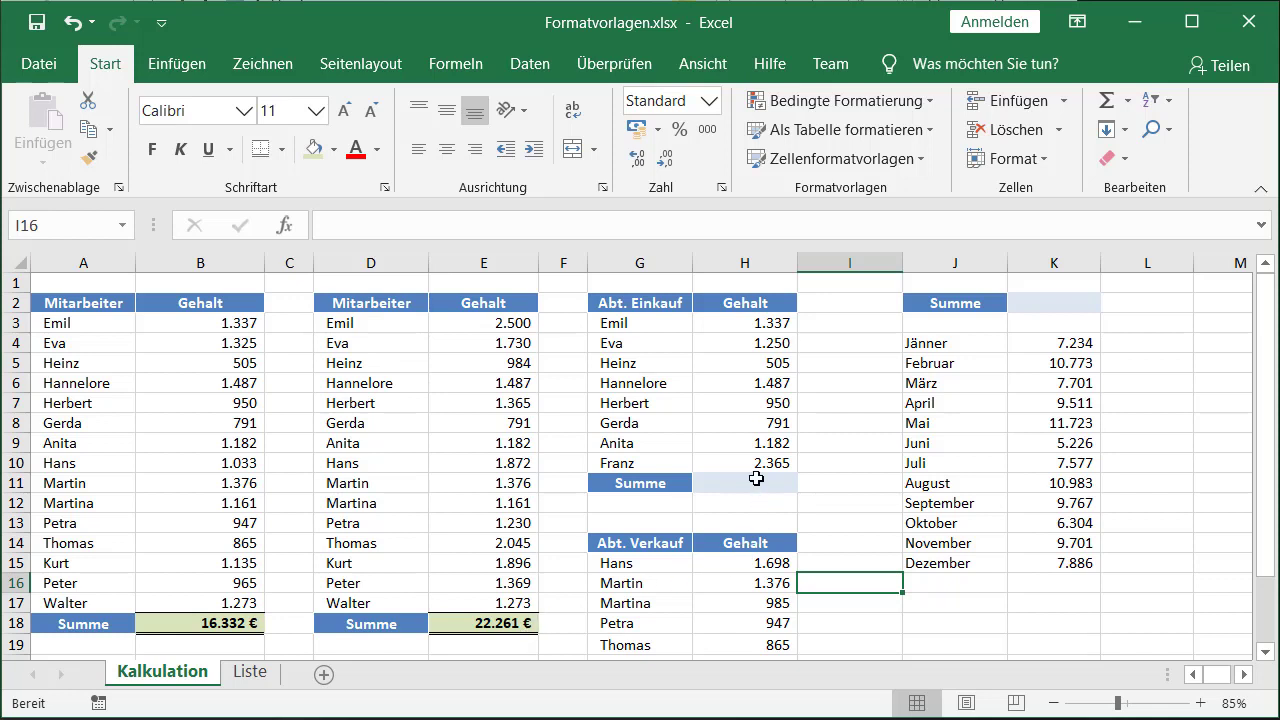
# Sum the purchasing salaries in H11 and the monthly values K4:K15 in K2 (104.386)
pyautogui.click(740, 482)
pyautogui.click(1106, 100)
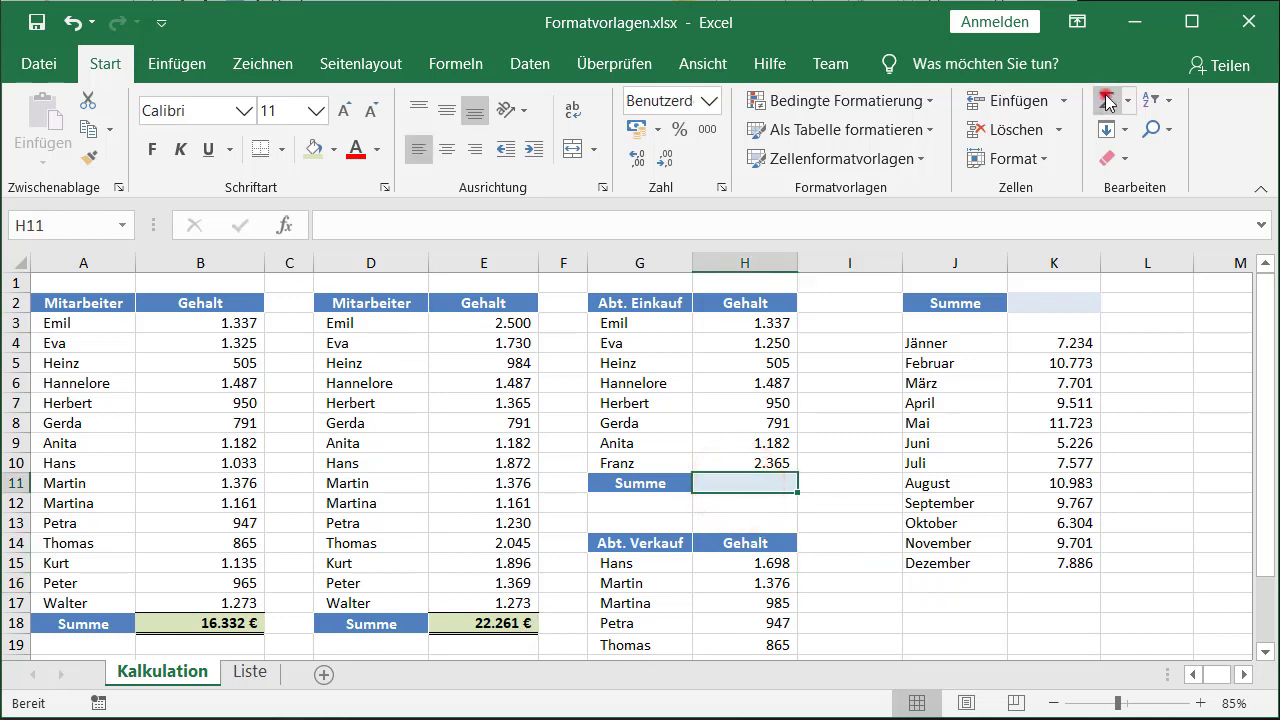
pyautogui.press('Return')
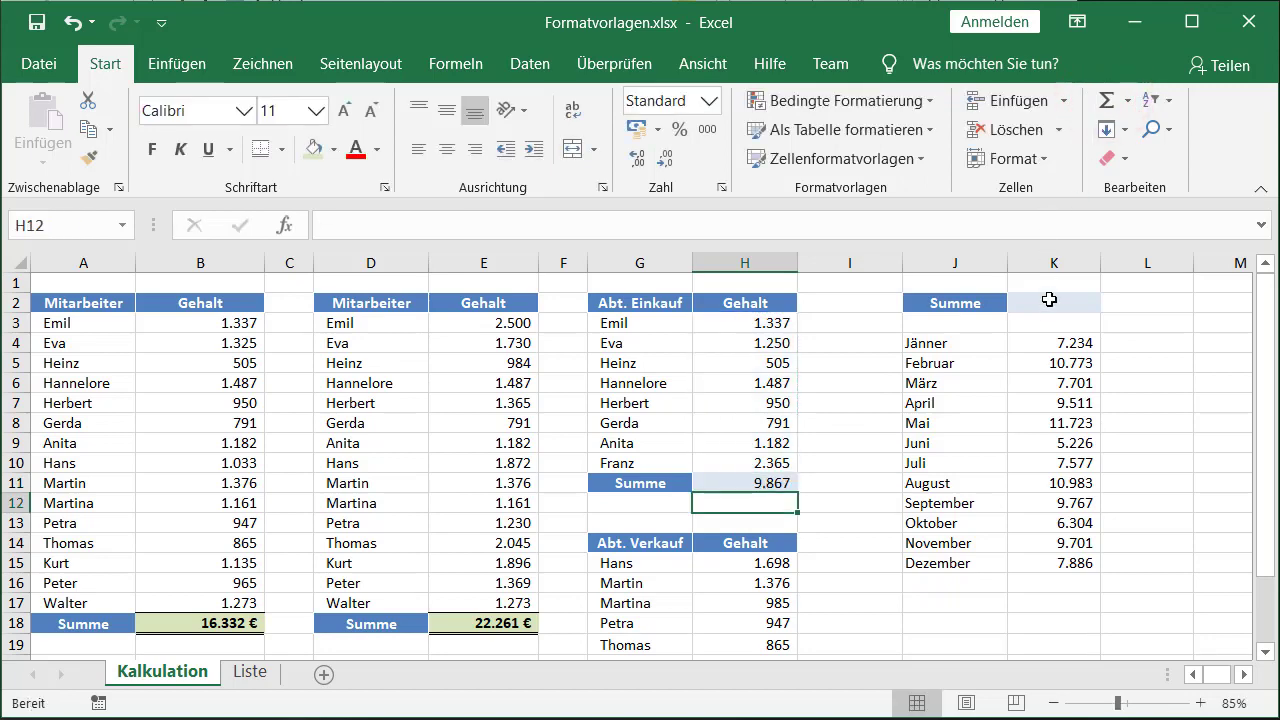
pyautogui.click(1050, 300)
pyautogui.click(1107, 101)
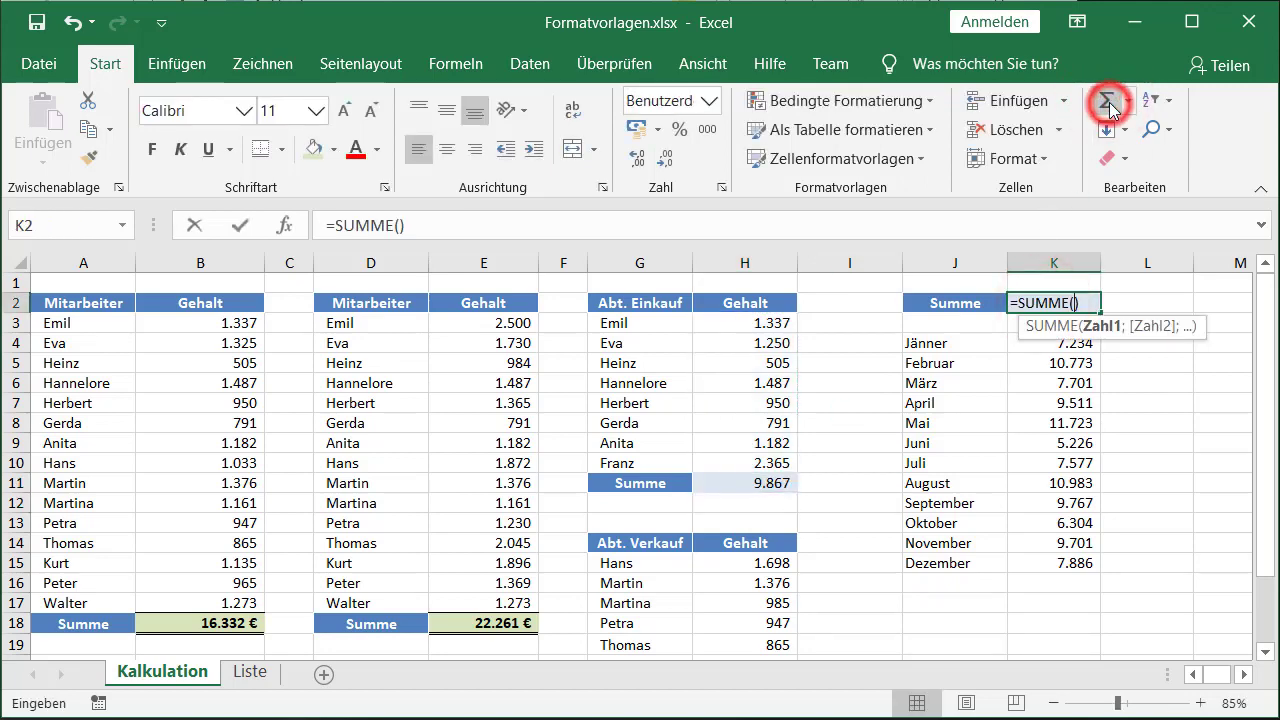
pyautogui.press('Return')
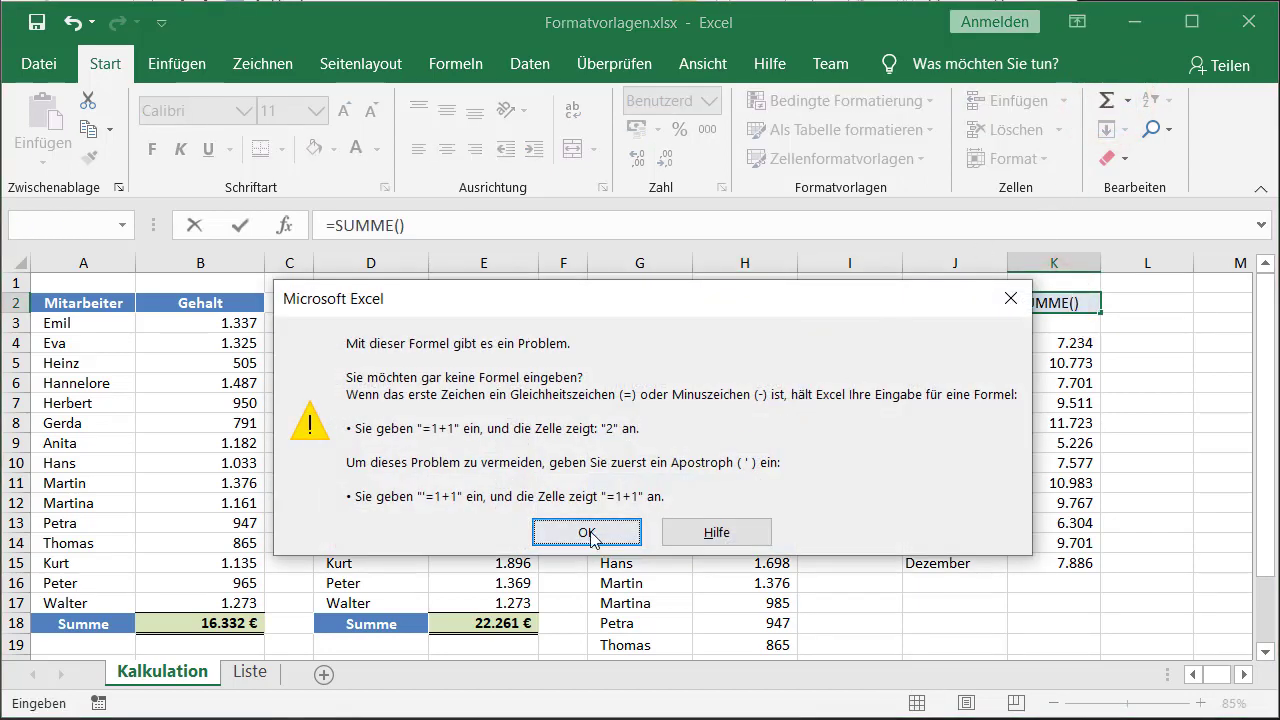
pyautogui.click(586, 528)
pyautogui.moveTo(1056, 345); pyautogui.dragTo(1061, 554)
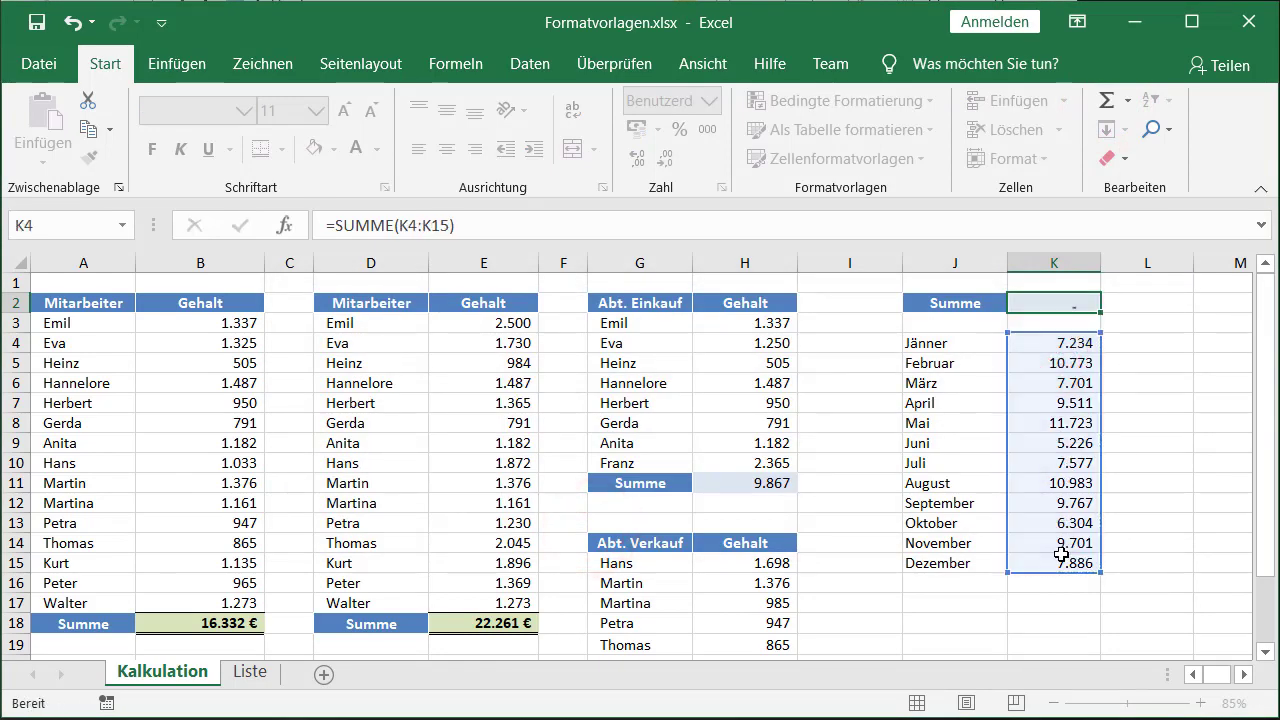
pyautogui.press('Return')
# Sum the Abt. Verkauf salaries in H23, giving 9.861
pyautogui.scroll(-2, 985, 490)
pyautogui.scroll(-1, 769, 552)
pyautogui.click(769, 552)
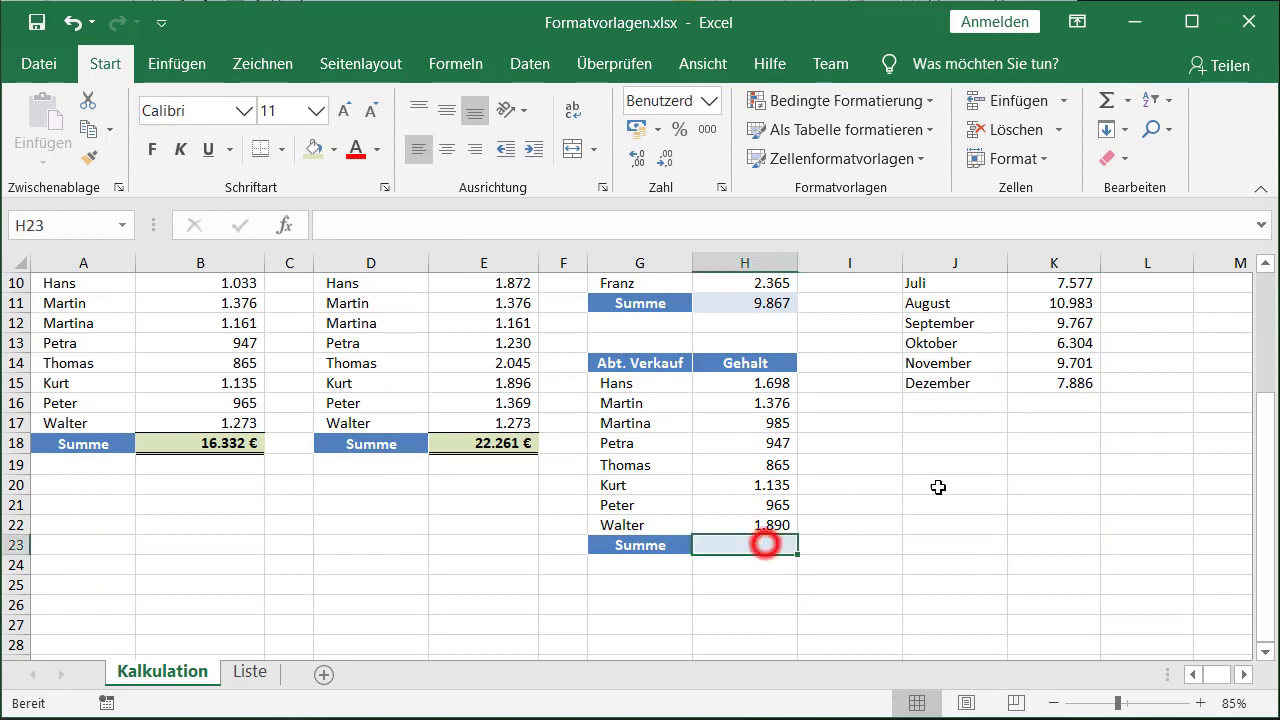
pyautogui.click(1108, 100)
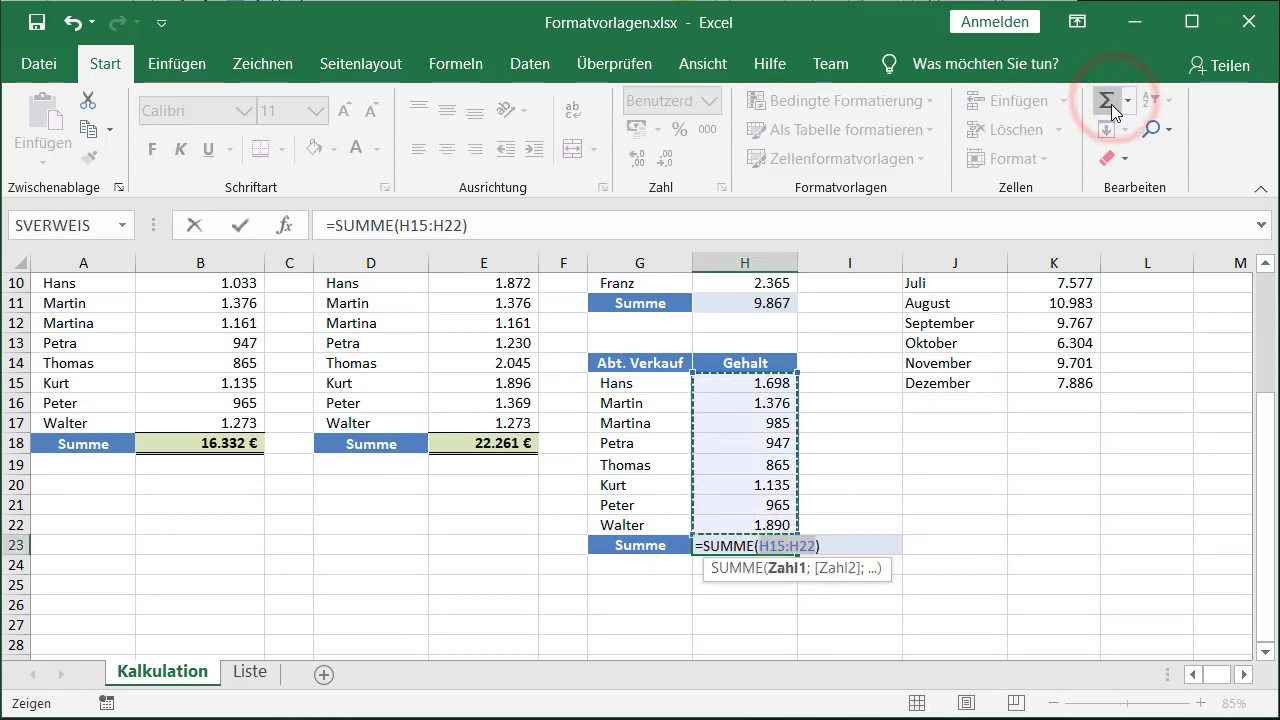
pyautogui.press('Return')
# Select the H11, K2 and H23 totals together
pyautogui.scroll(3, 1025, 395)
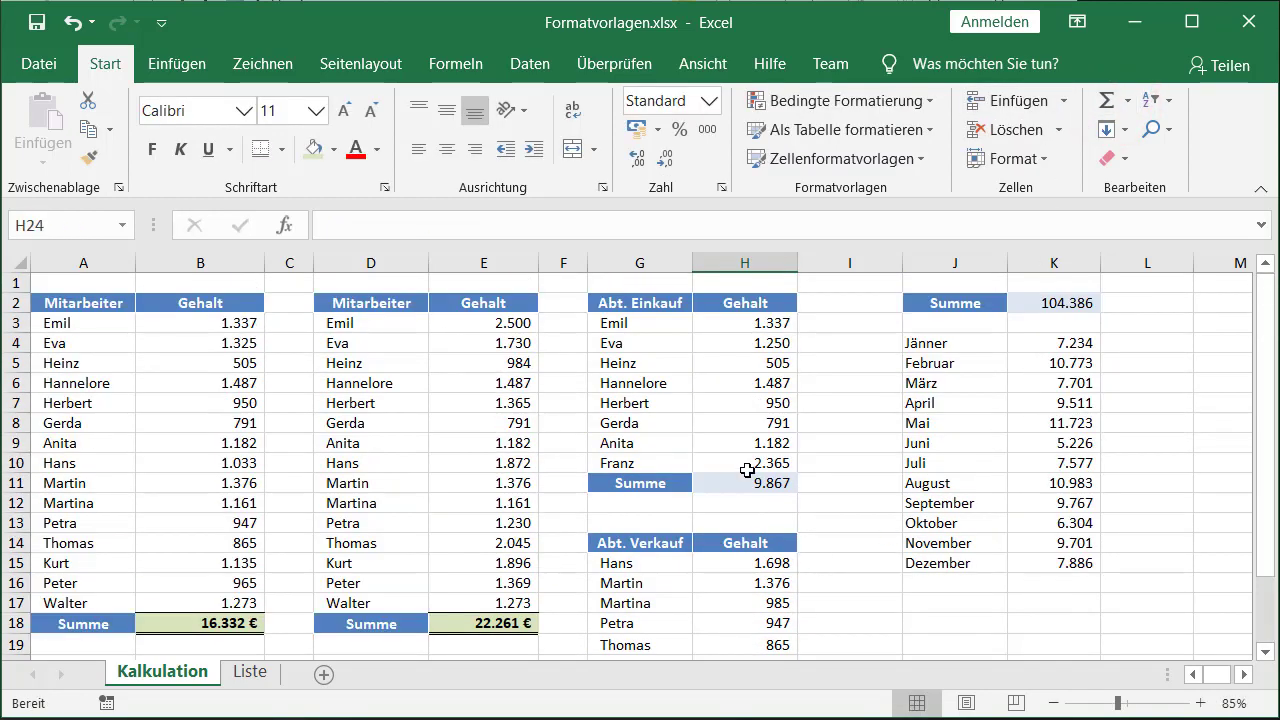
pyautogui.click(745, 482)
pyautogui.keyDown('ctrl'); pyautogui.click(1046, 305); pyautogui.keyUp('ctrl')
pyautogui.scroll(-2, 1046, 305)
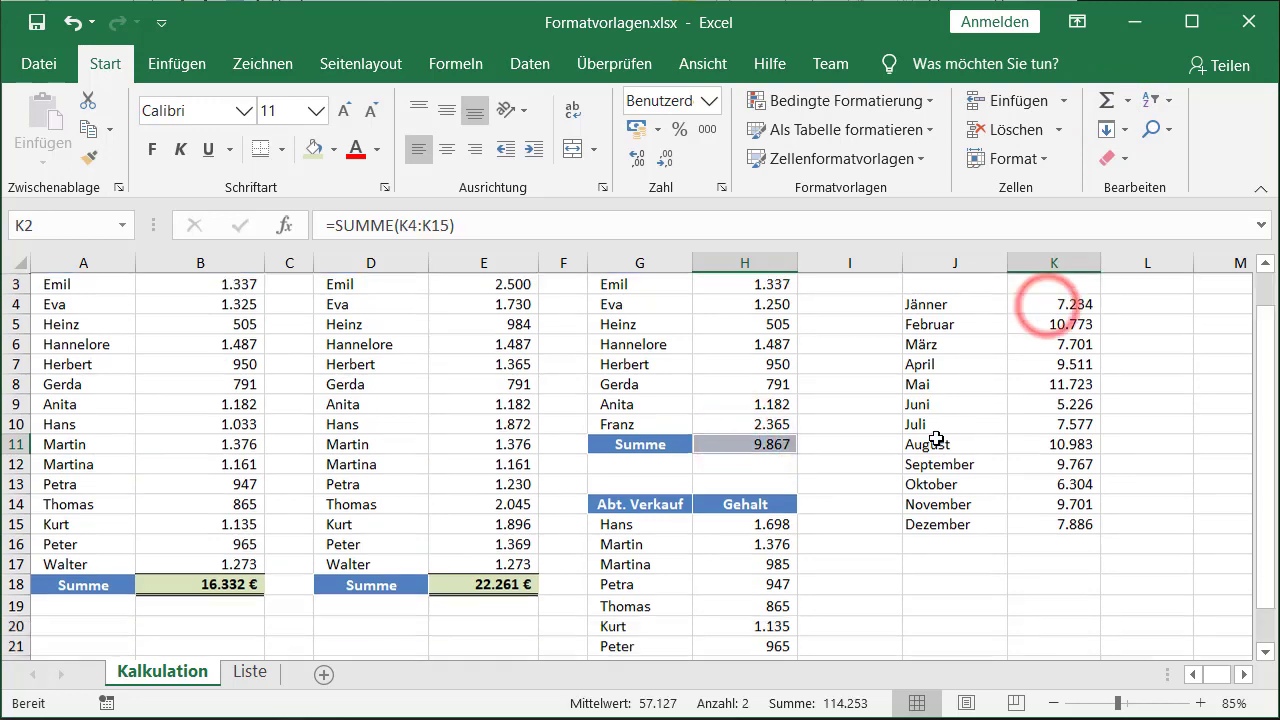
pyautogui.keyDown('ctrl'); pyautogui.click(781, 605); pyautogui.keyUp('ctrl')
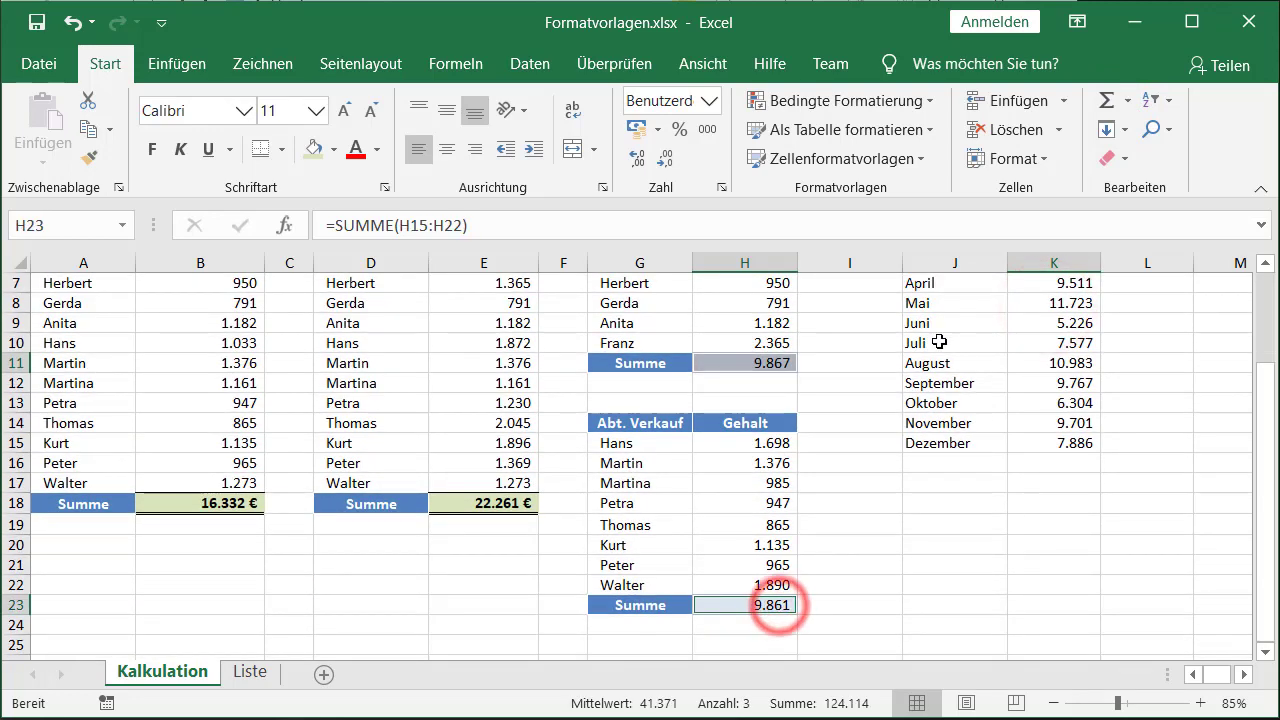
pyautogui.click(882, 160)
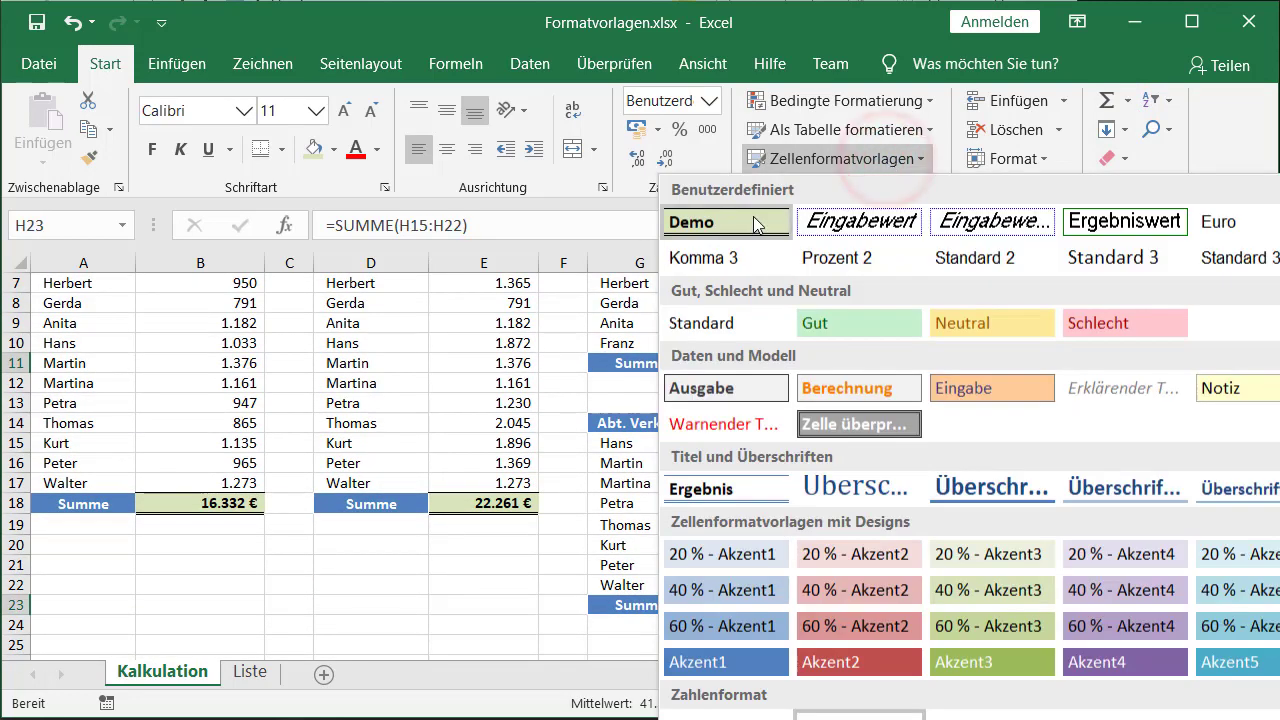
# Apply the Demo style to the H11, K2 and H23 totals (9.867 €, 104.386 €, 9.861 €)
pyautogui.click(724, 222)
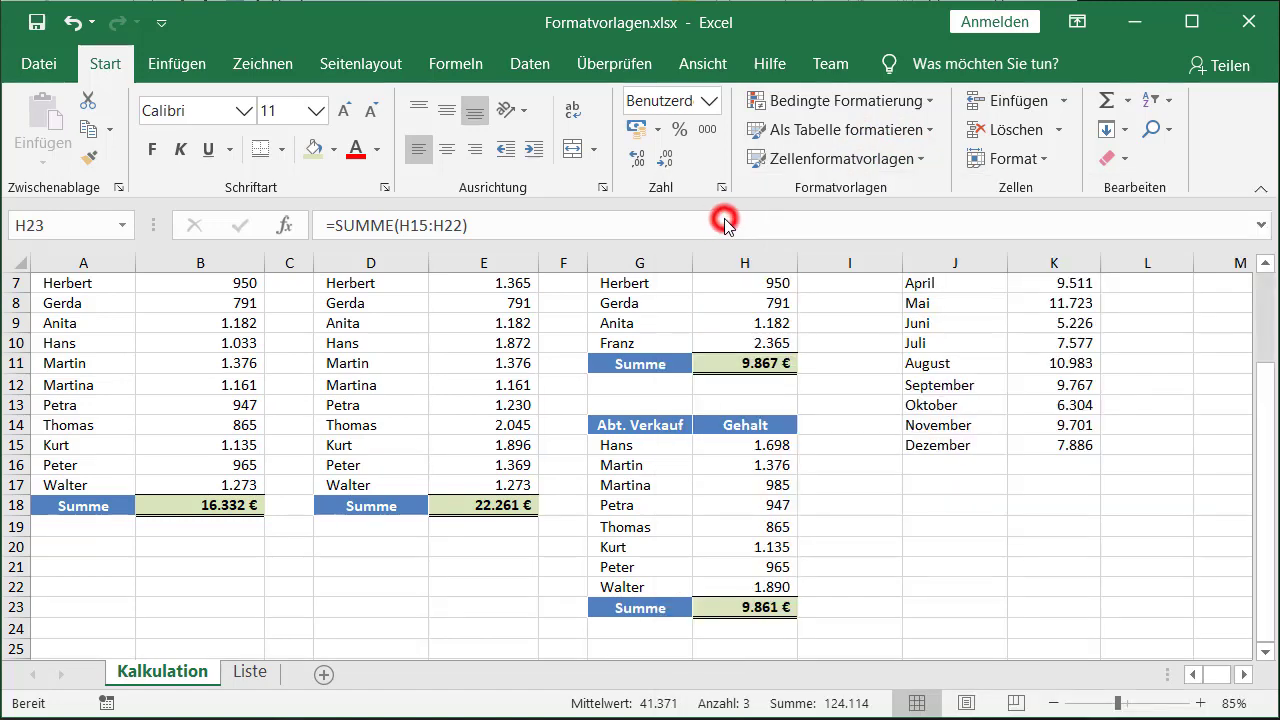
pyautogui.click(971, 526)
pyautogui.scroll(1, 969, 528)
pyautogui.scroll(1, 969, 528)
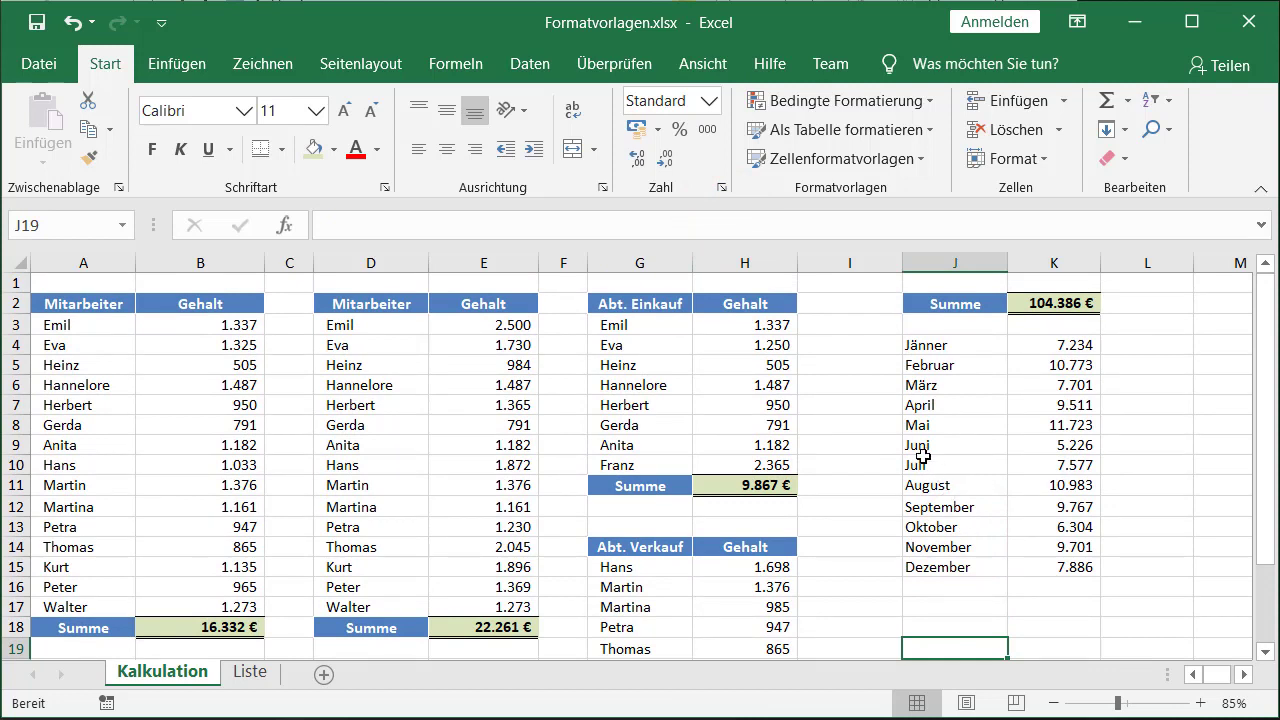
pyautogui.click(1029, 303)
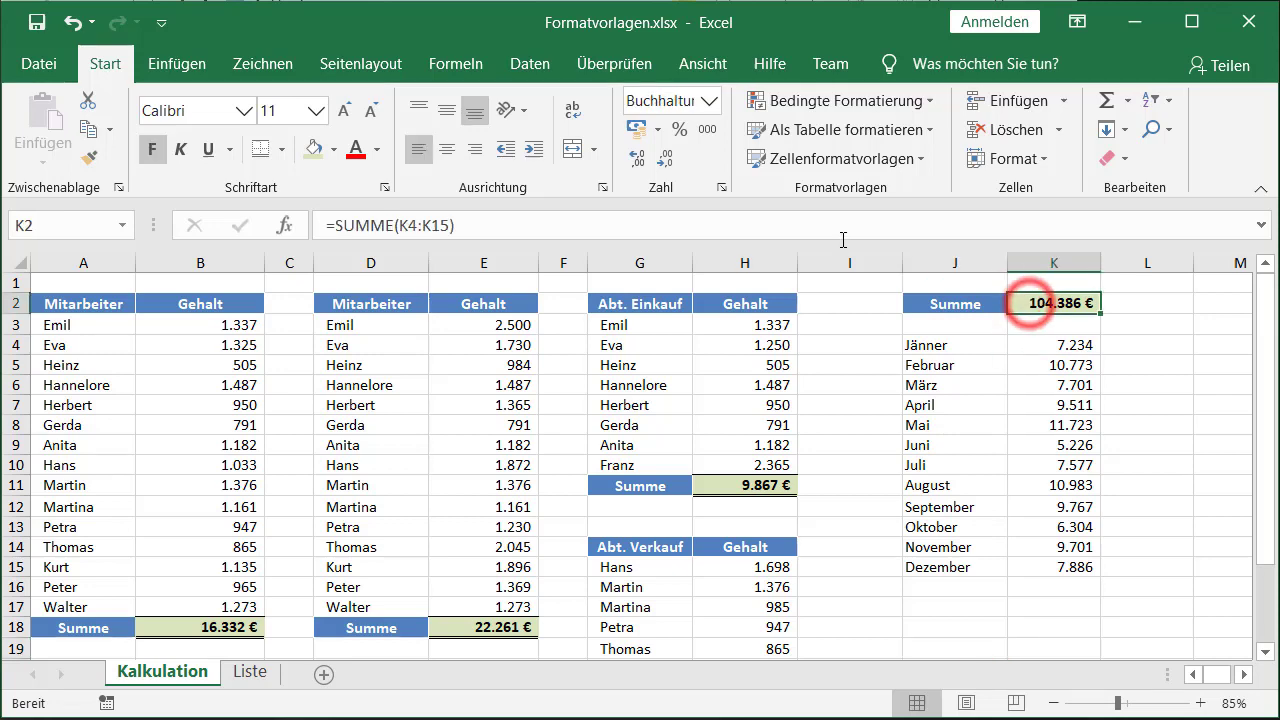
# Try the Neutral style on K2, then test Schlecht on L7 and undo it
pyautogui.click(893, 160)
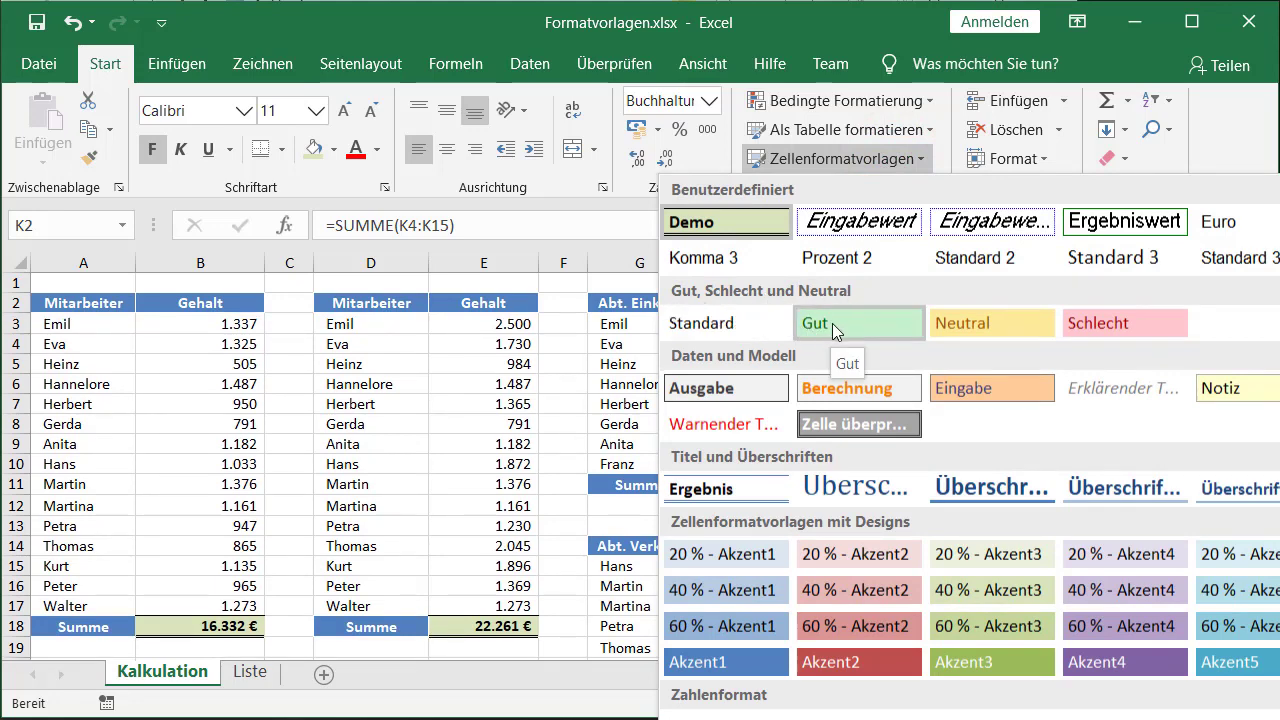
pyautogui.click(976, 324)
pyautogui.click(1158, 410)
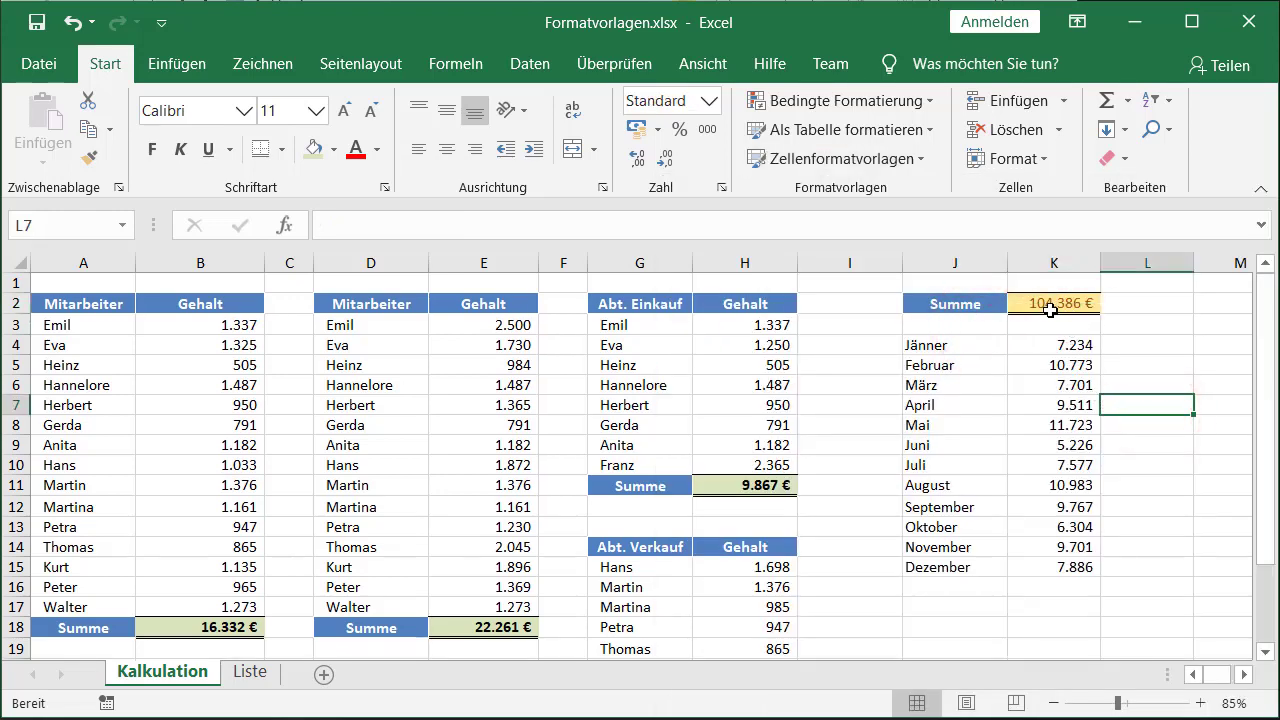
pyautogui.click(889, 162)
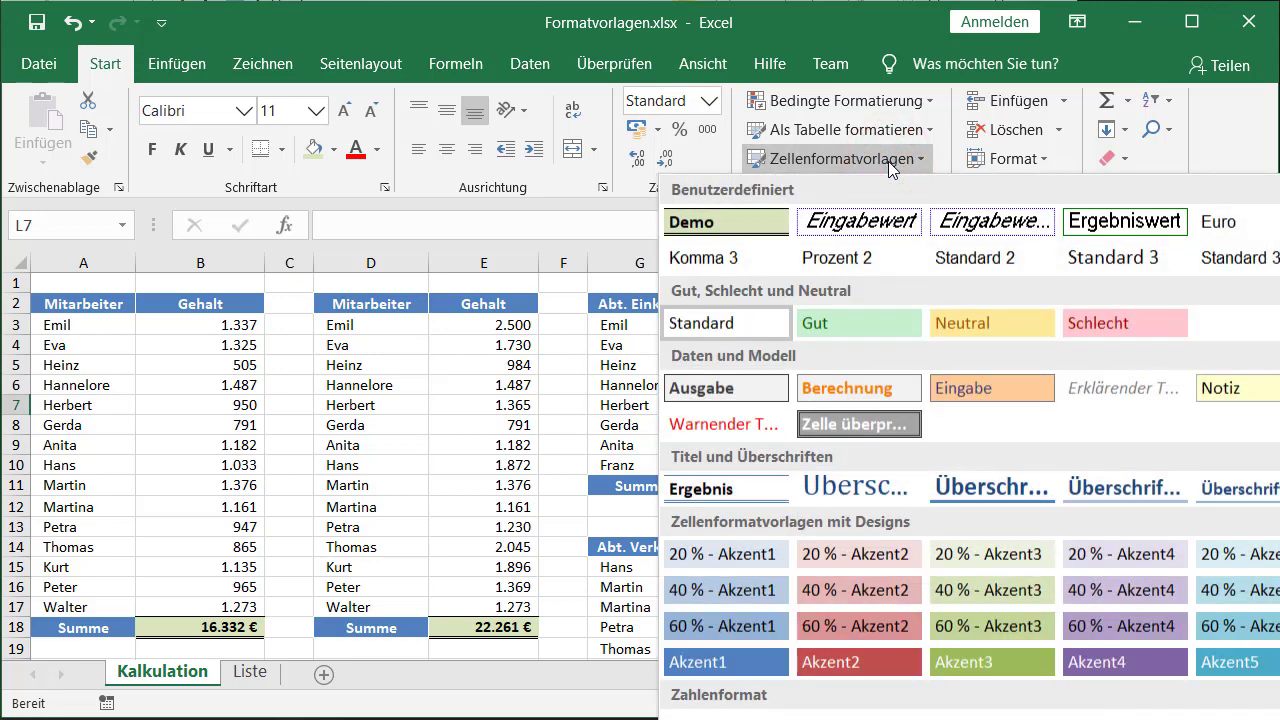
pyautogui.click(1122, 322)
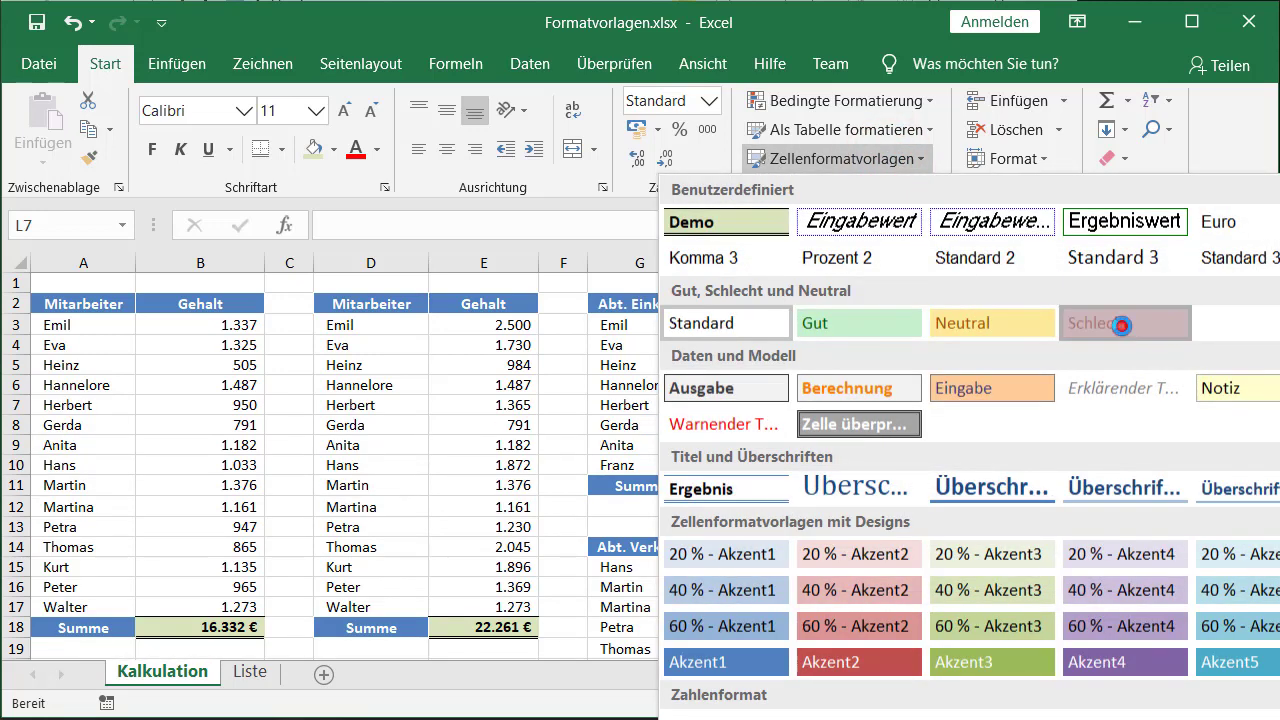
pyautogui.click(75, 22)
# Apply the Schlecht style to the 104.386 € yearly total in K2
pyautogui.click(1066, 302)
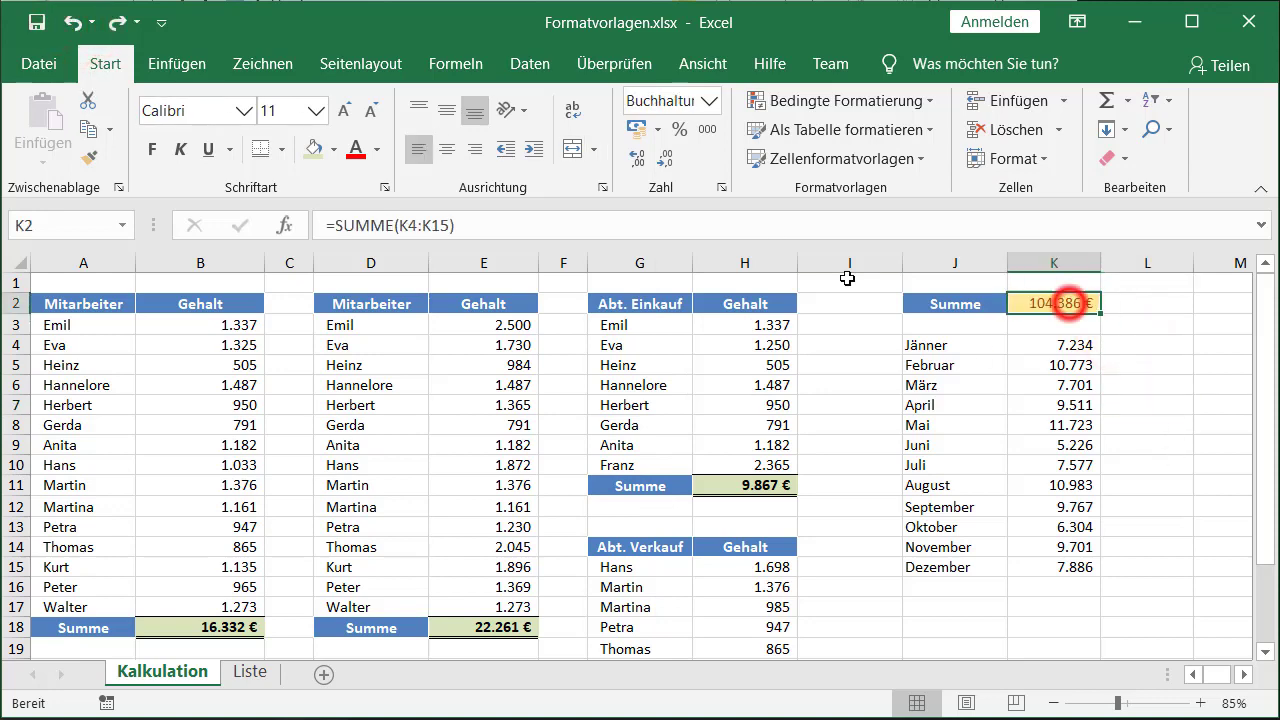
pyautogui.click(856, 159)
pyautogui.click(1095, 323)
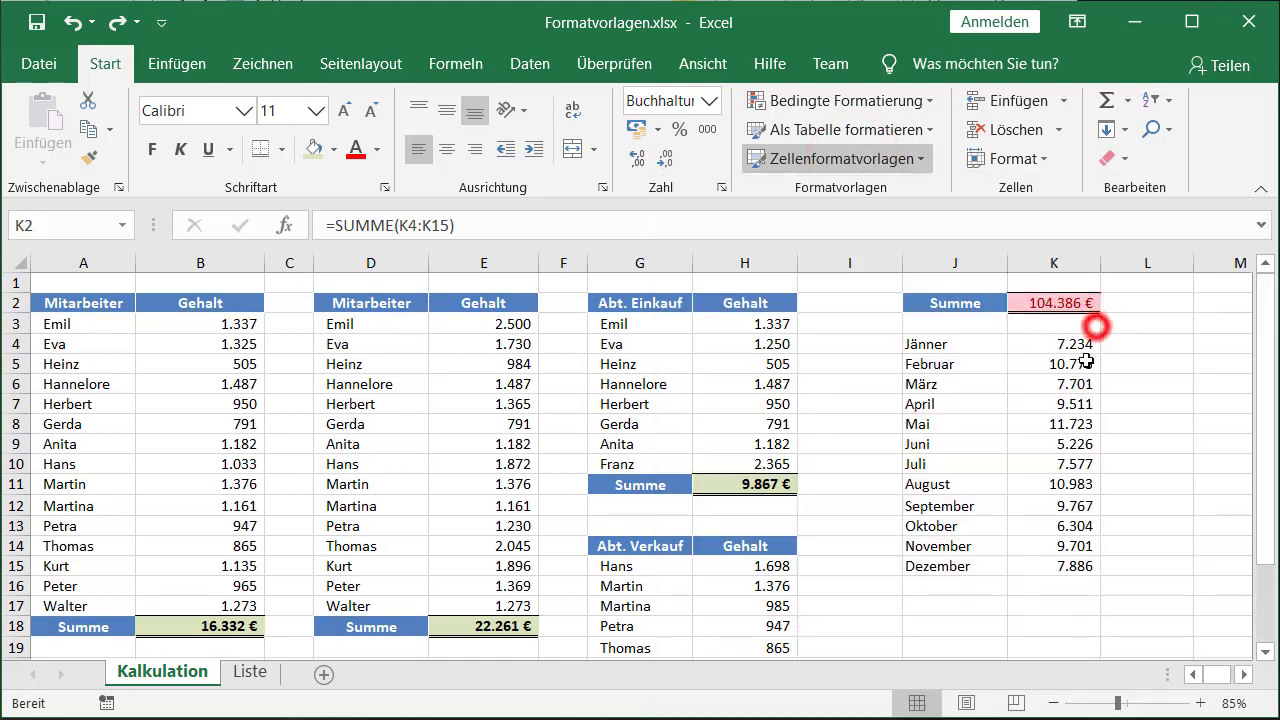
pyautogui.click(1097, 462)
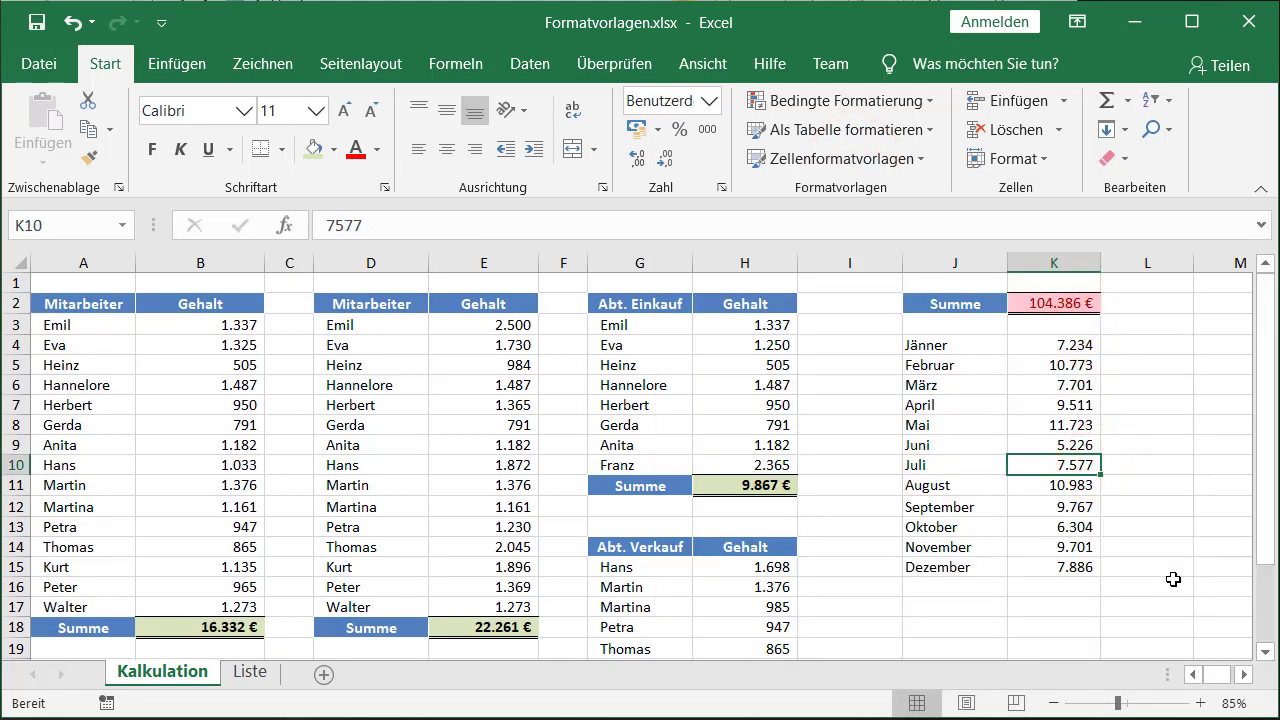
# Switch to the Liste sheet and select a cell within its employee data list
pyautogui.click(250, 672)
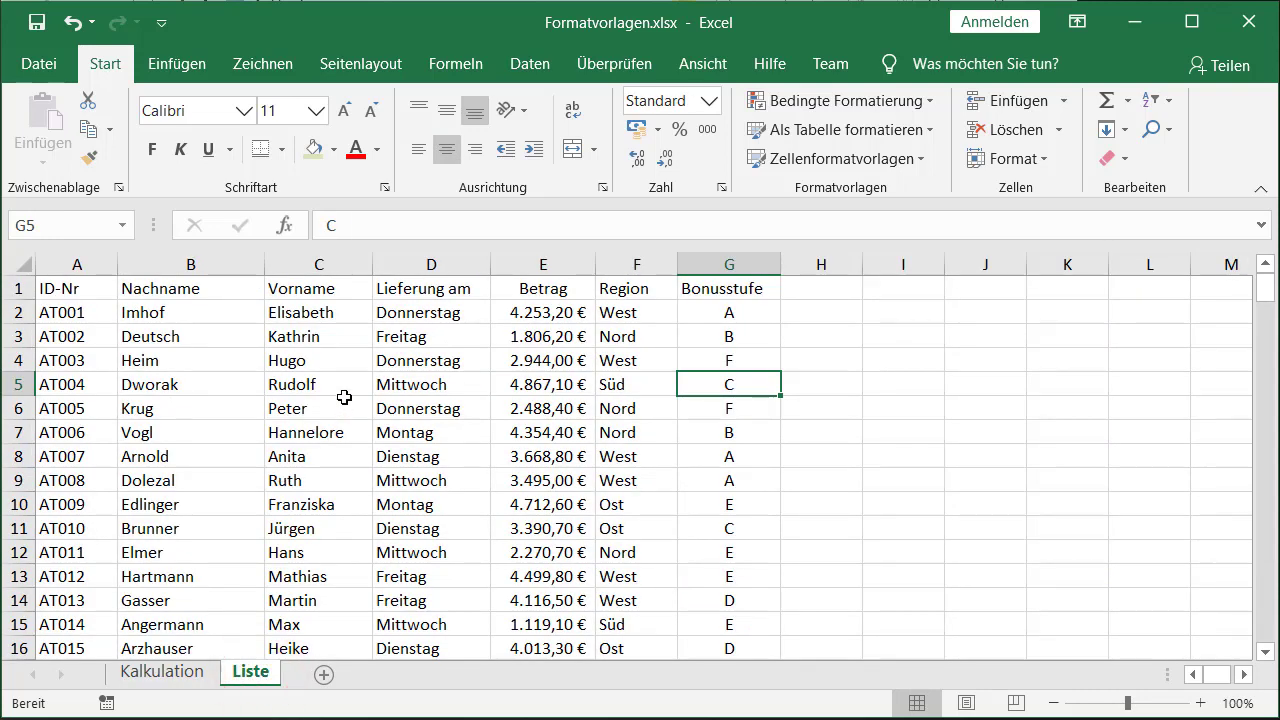
pyautogui.scroll(-1, 298, 420)
pyautogui.scroll(-6, 298, 420)
pyautogui.scroll(-3, 298, 420)
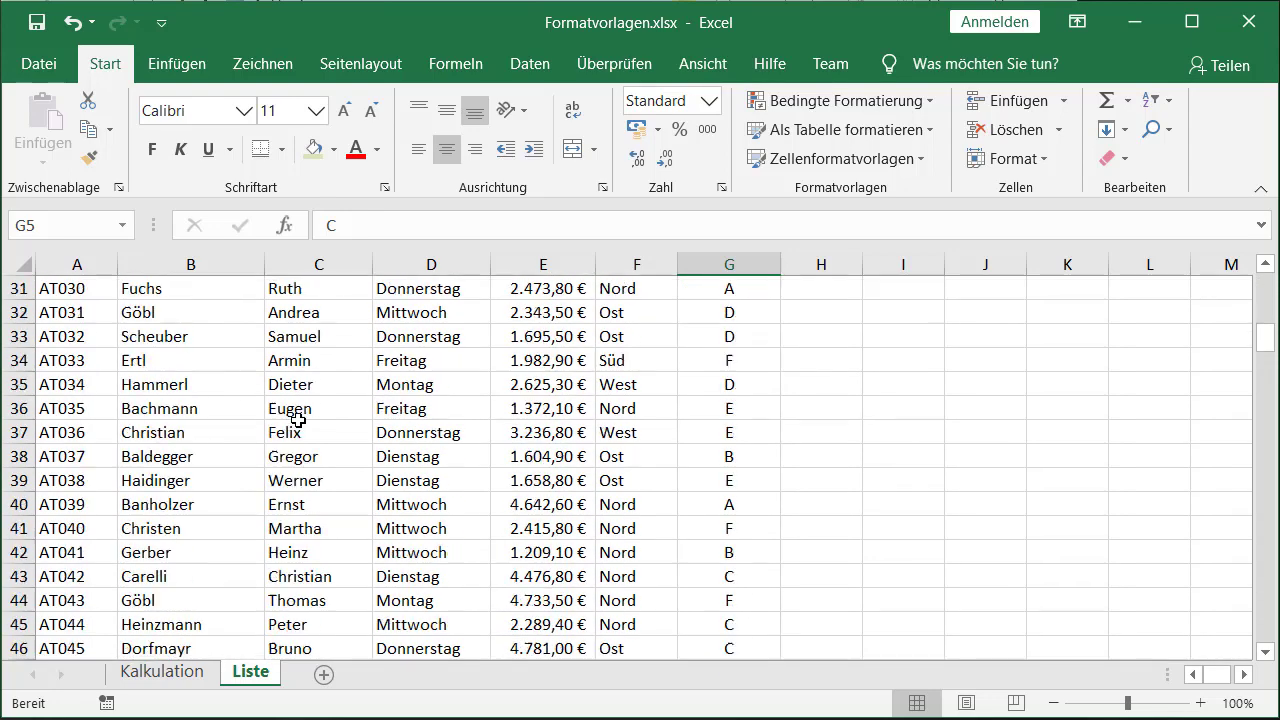
pyautogui.scroll(-4, 298, 420)
pyautogui.scroll(4, 298, 420)
pyautogui.scroll(3, 298, 420)
pyautogui.scroll(7, 298, 420)
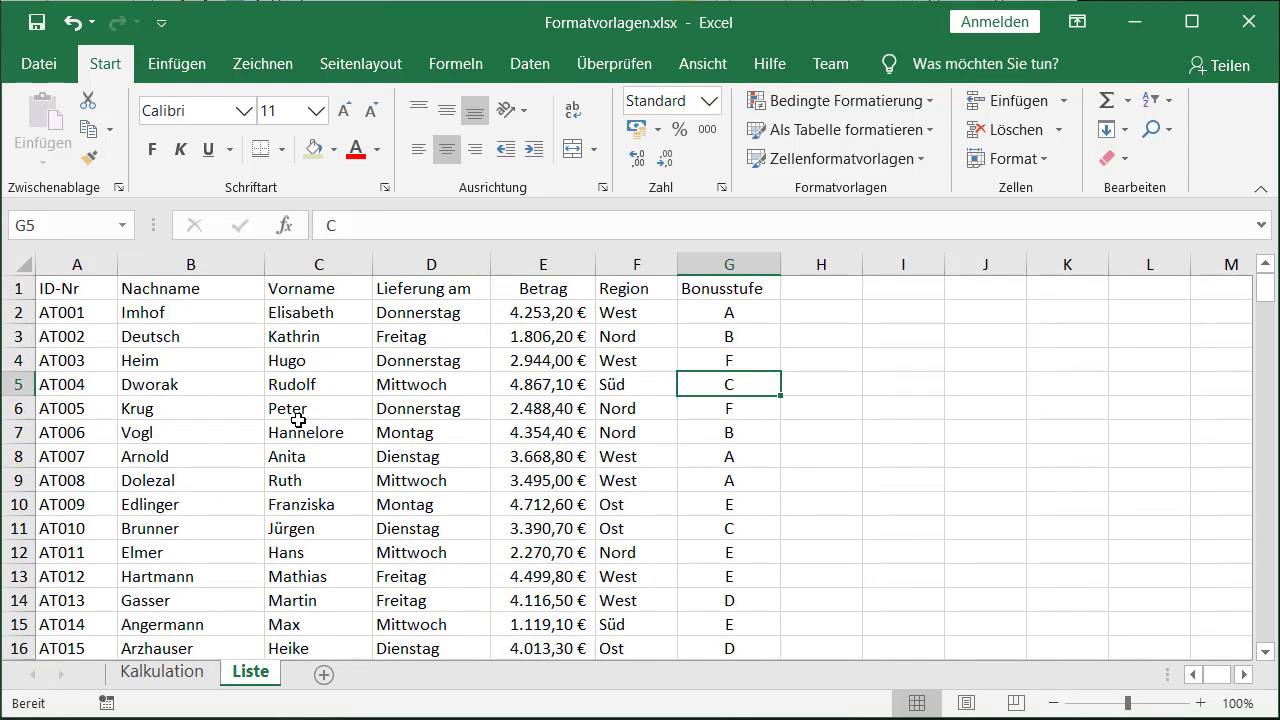
pyautogui.click(308, 402)
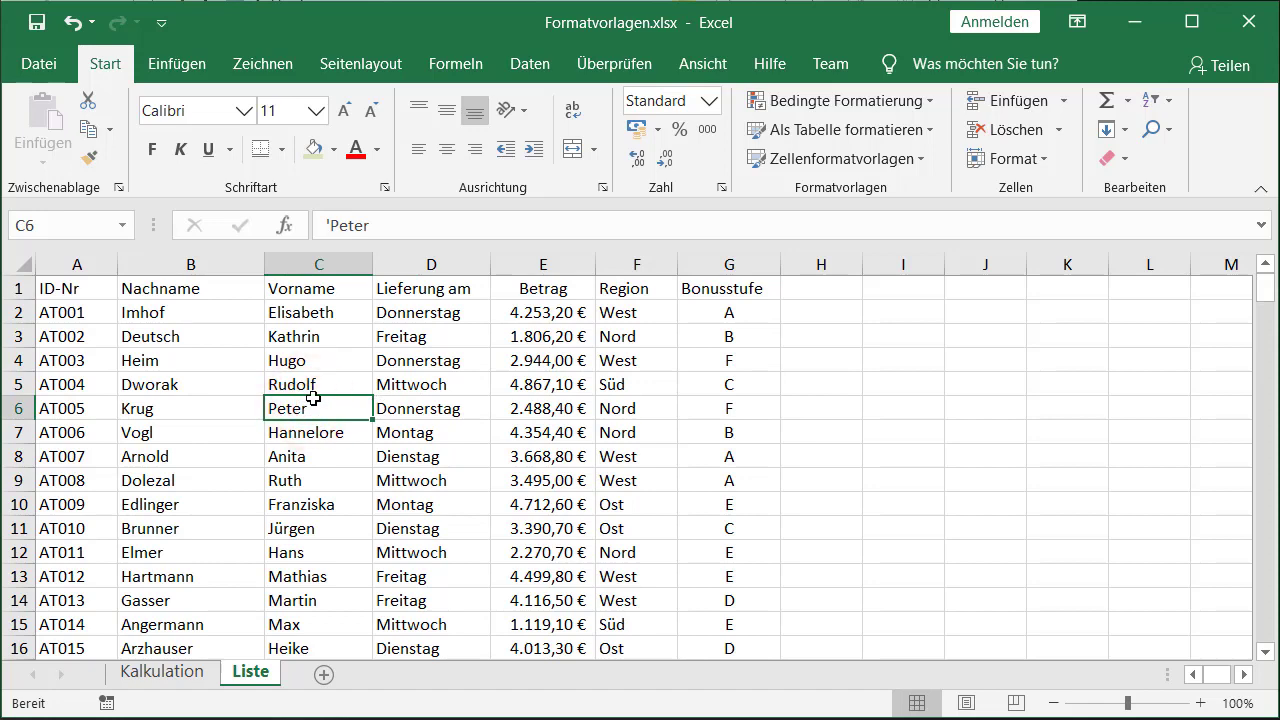
pyautogui.click(834, 128)
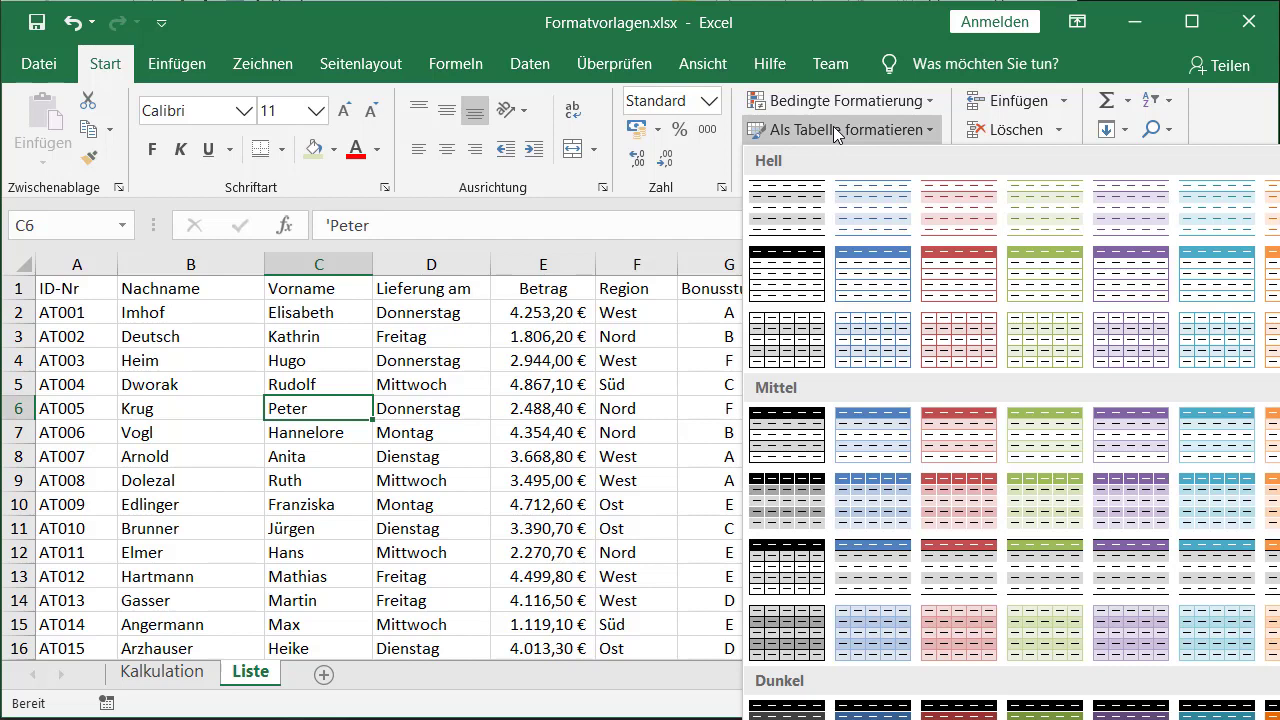
# Apply a medium blue table style to A1:G201, keeping headers enabled
pyautogui.click(876, 502)
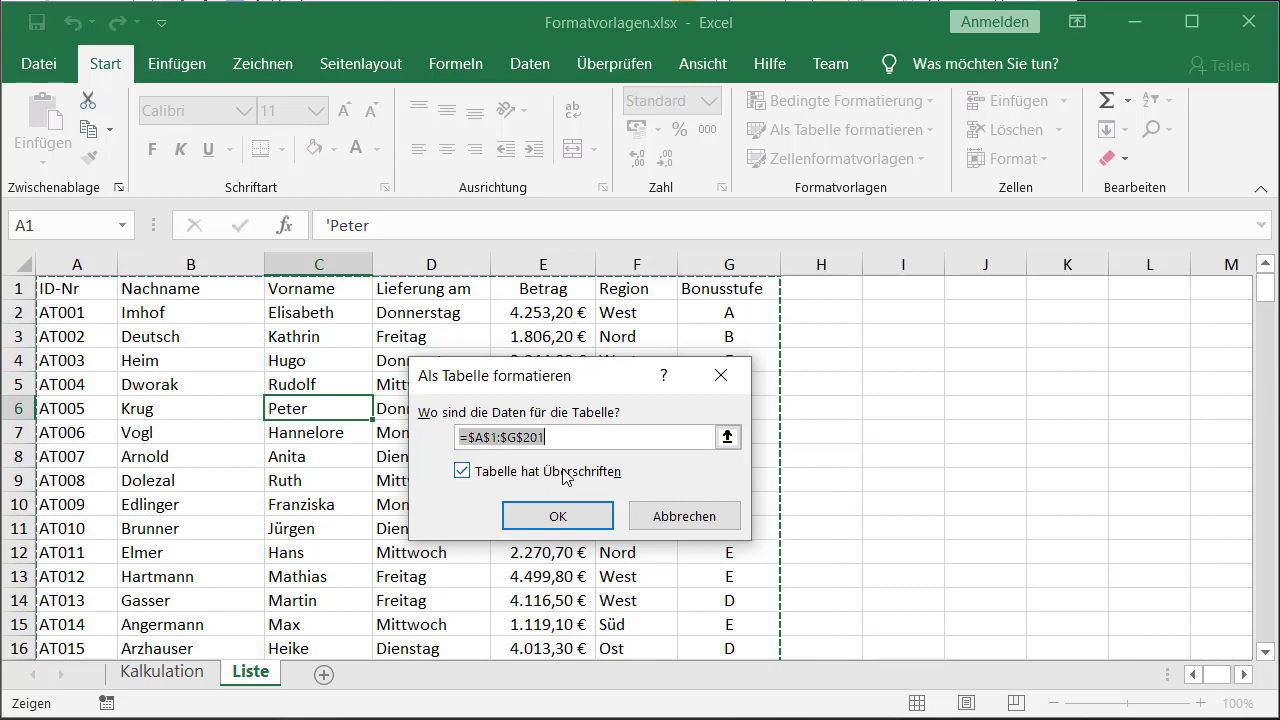
pyautogui.click(566, 517)
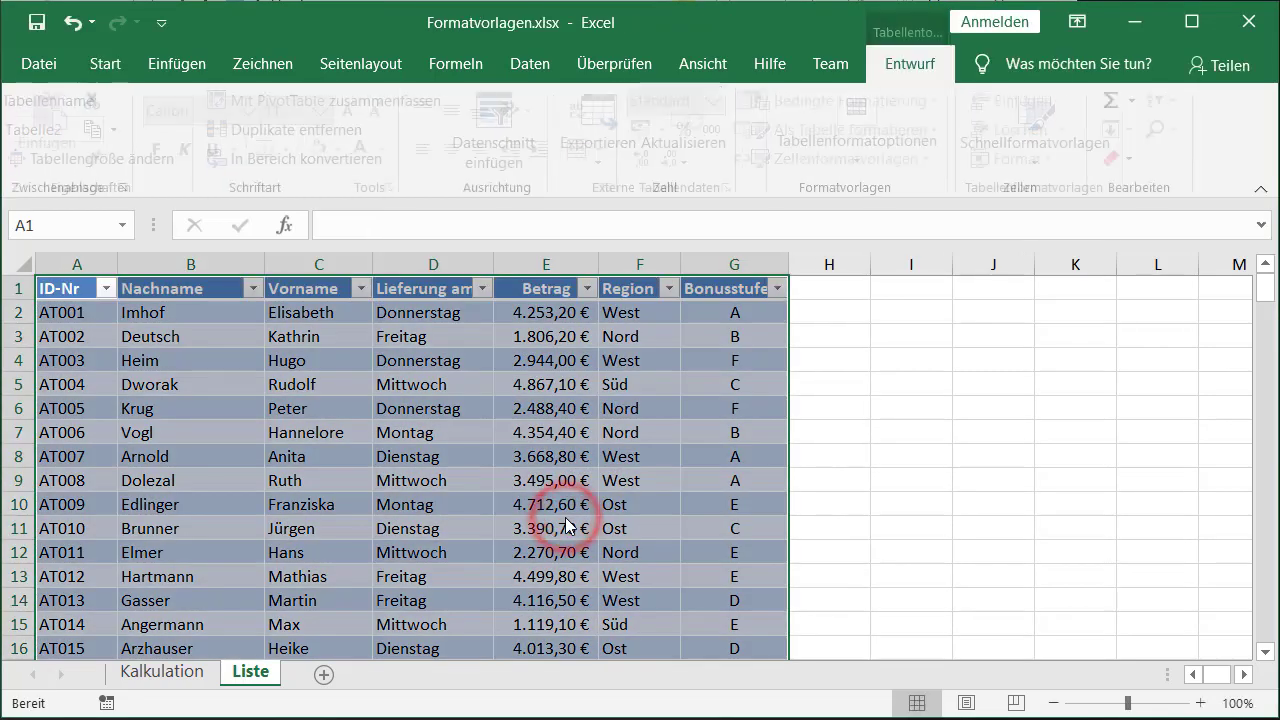
# Filter the Region column to show only Nord and Süd
pyautogui.click(428, 450)
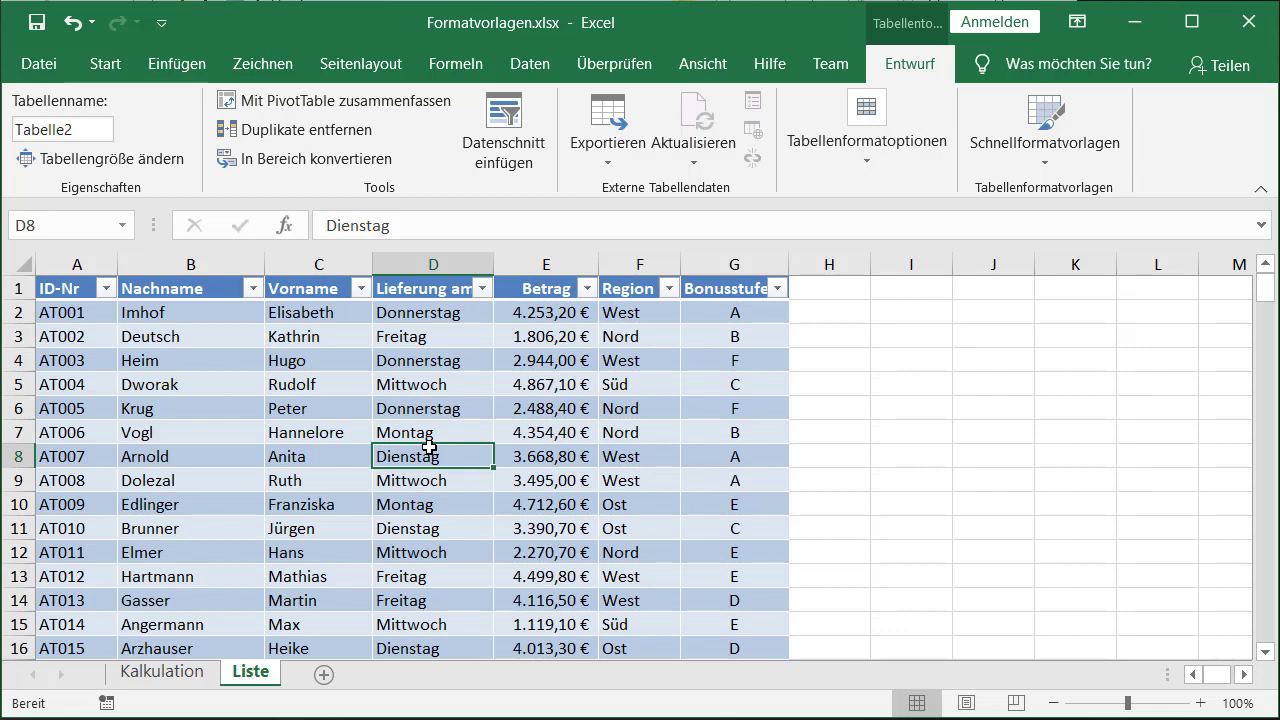
pyautogui.click(668, 289)
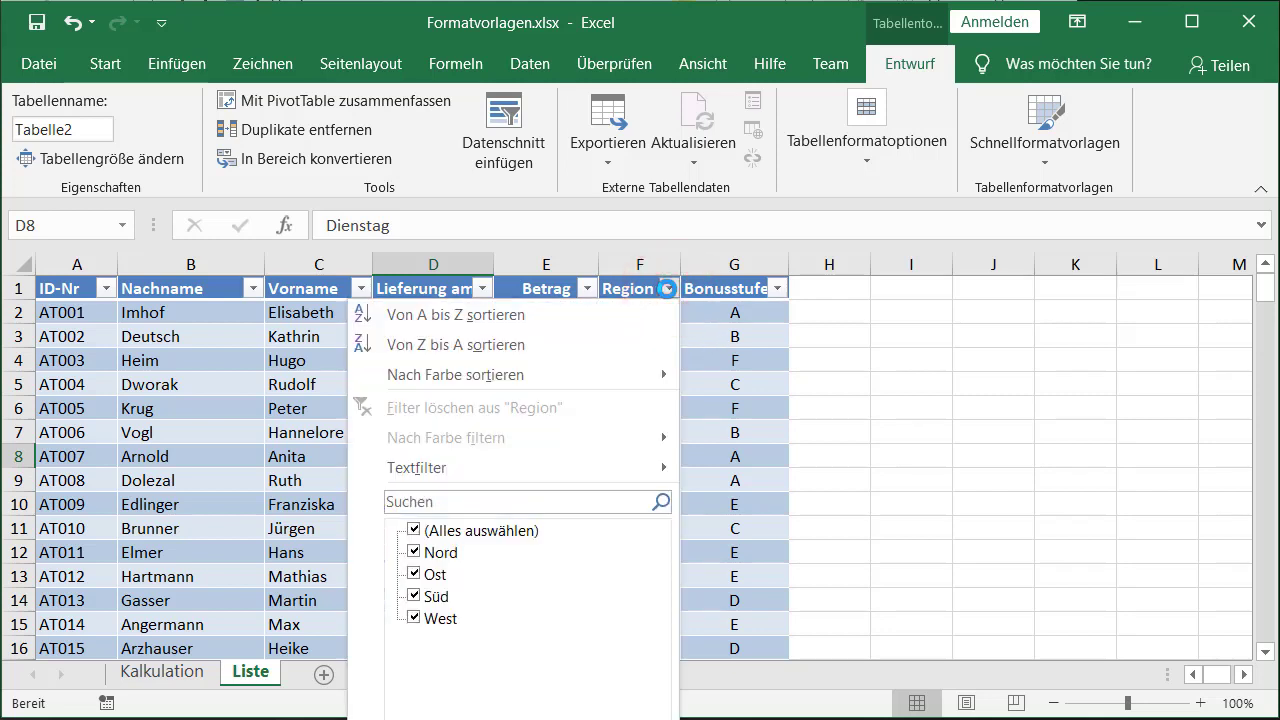
pyautogui.click(414, 530)
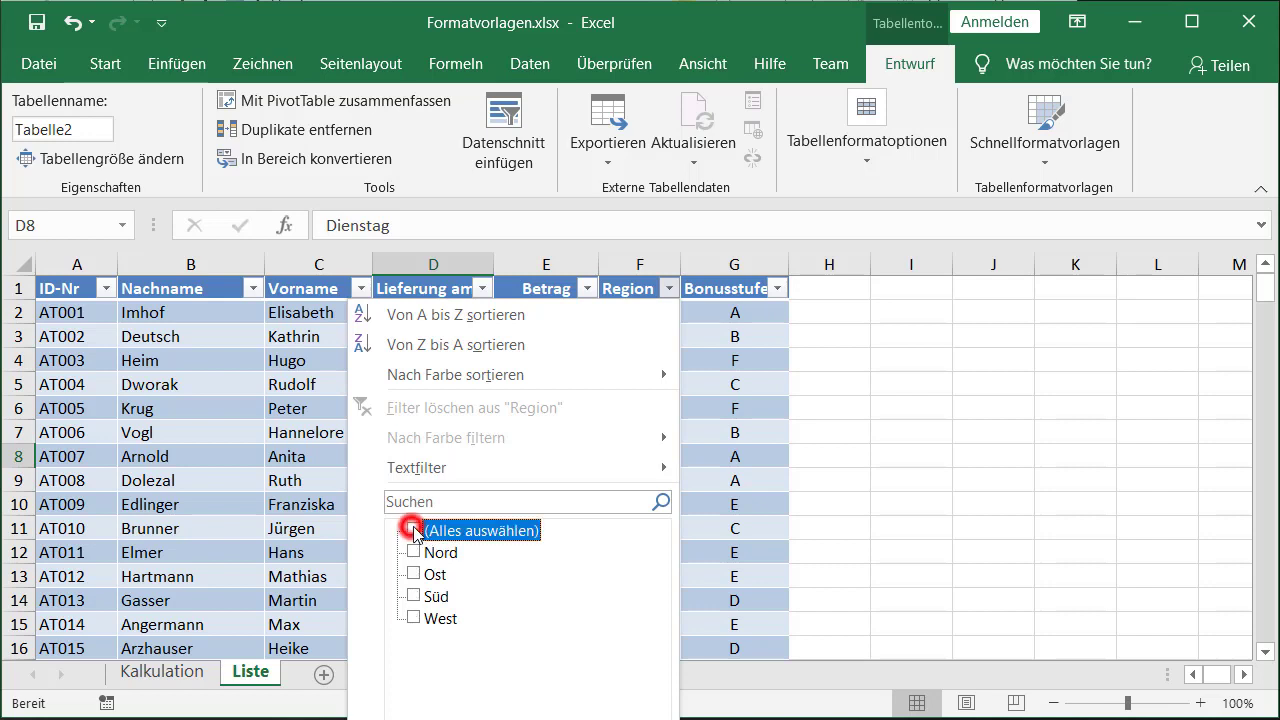
pyautogui.click(414, 551)
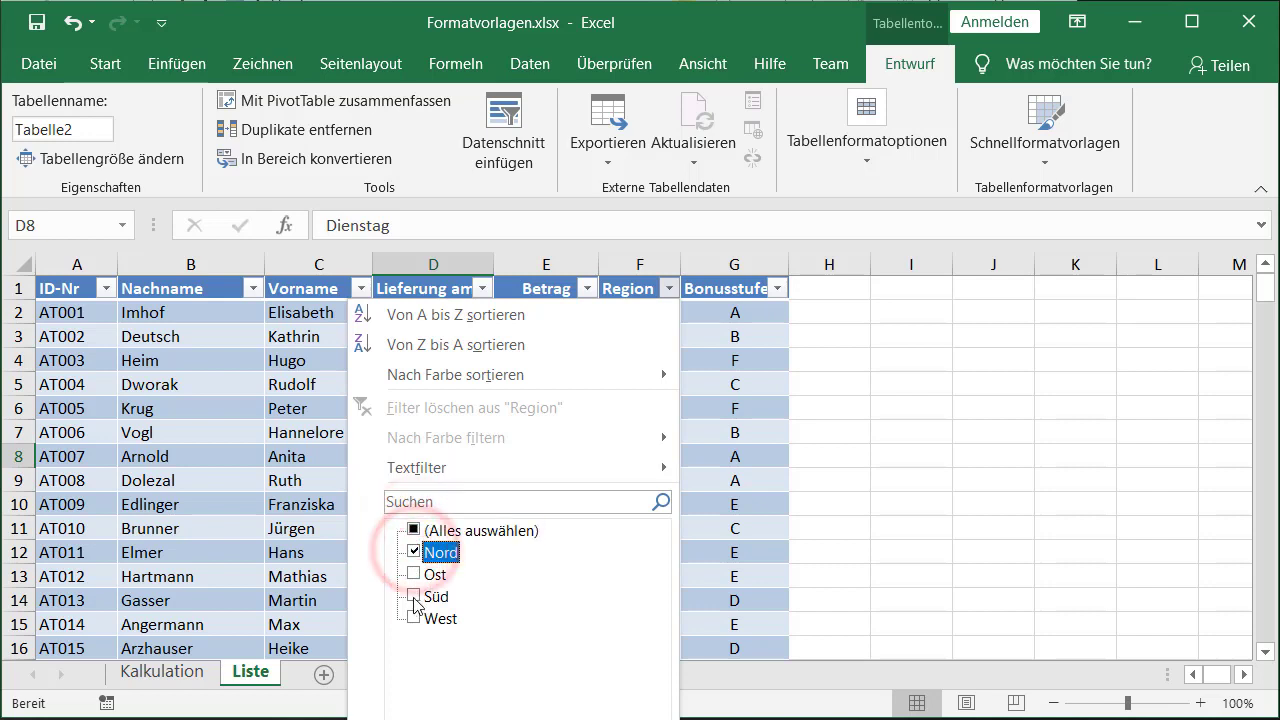
pyautogui.click(413, 596)
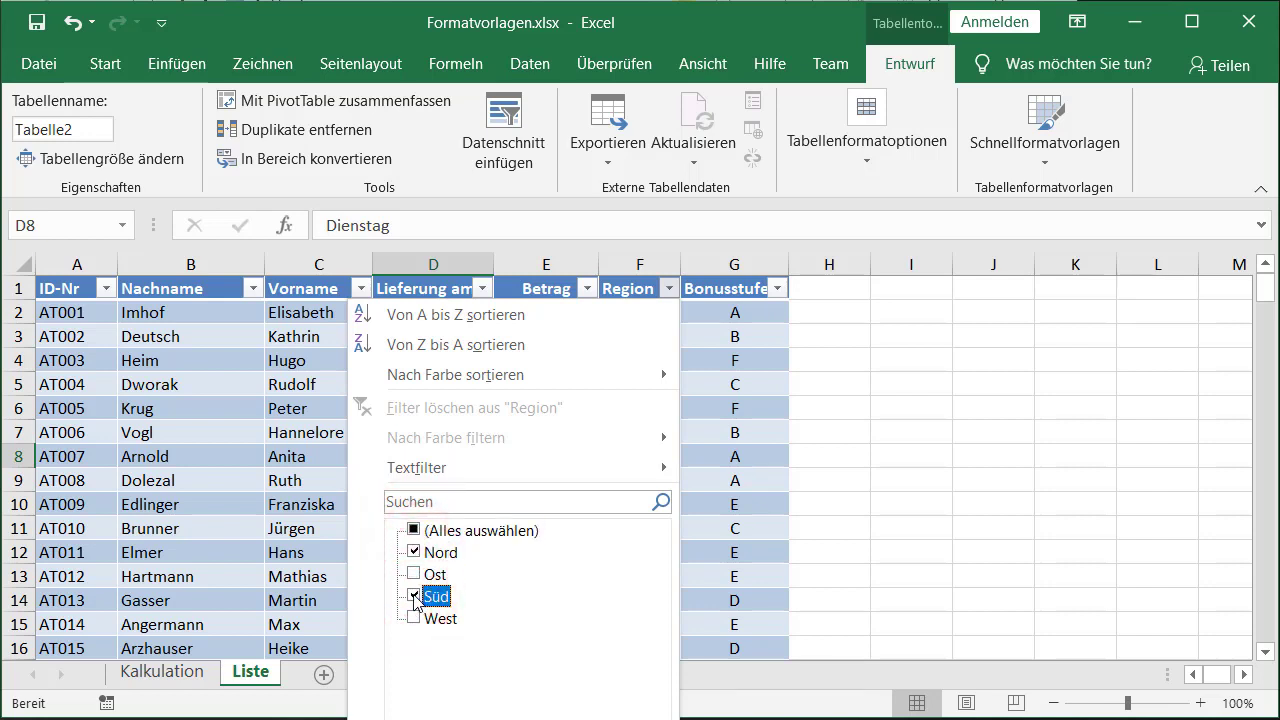
pyautogui.click(522, 718)
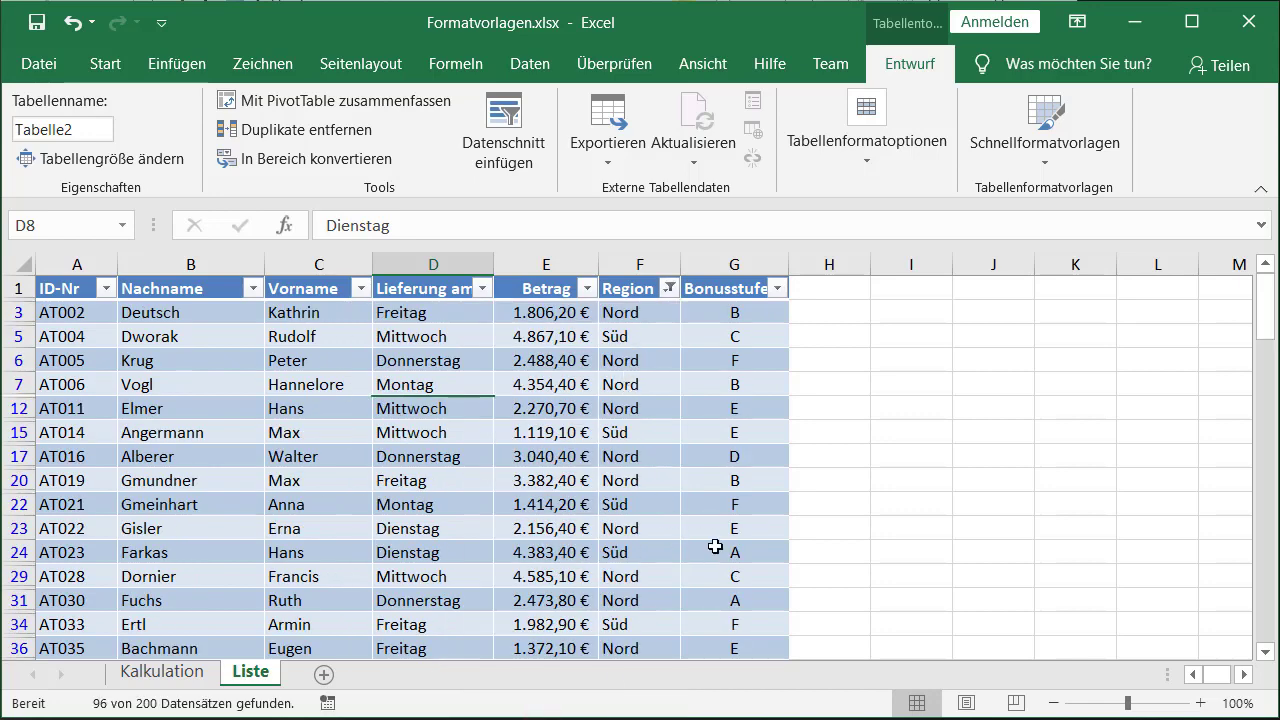
# Filter Lieferung am to Freitag only, leaving 24 of 200 records
pyautogui.click(483, 288)
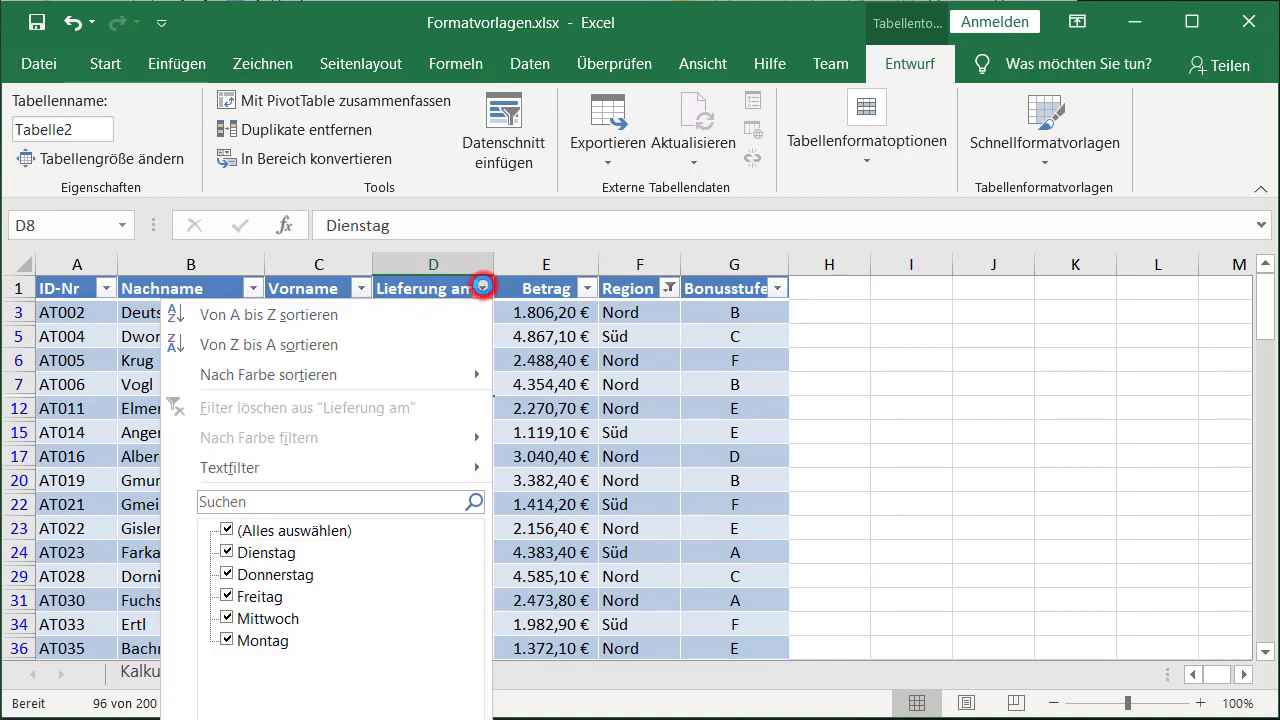
pyautogui.click(226, 530)
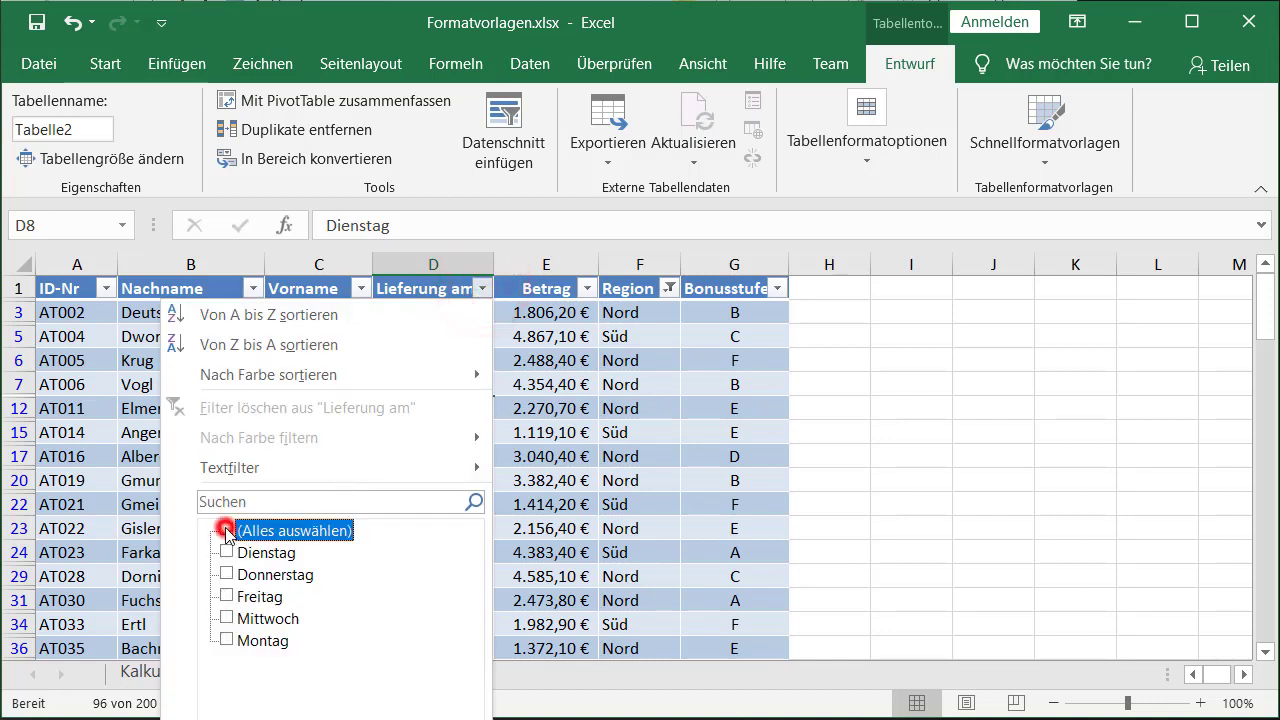
pyautogui.click(226, 596)
pyautogui.click(330, 708)
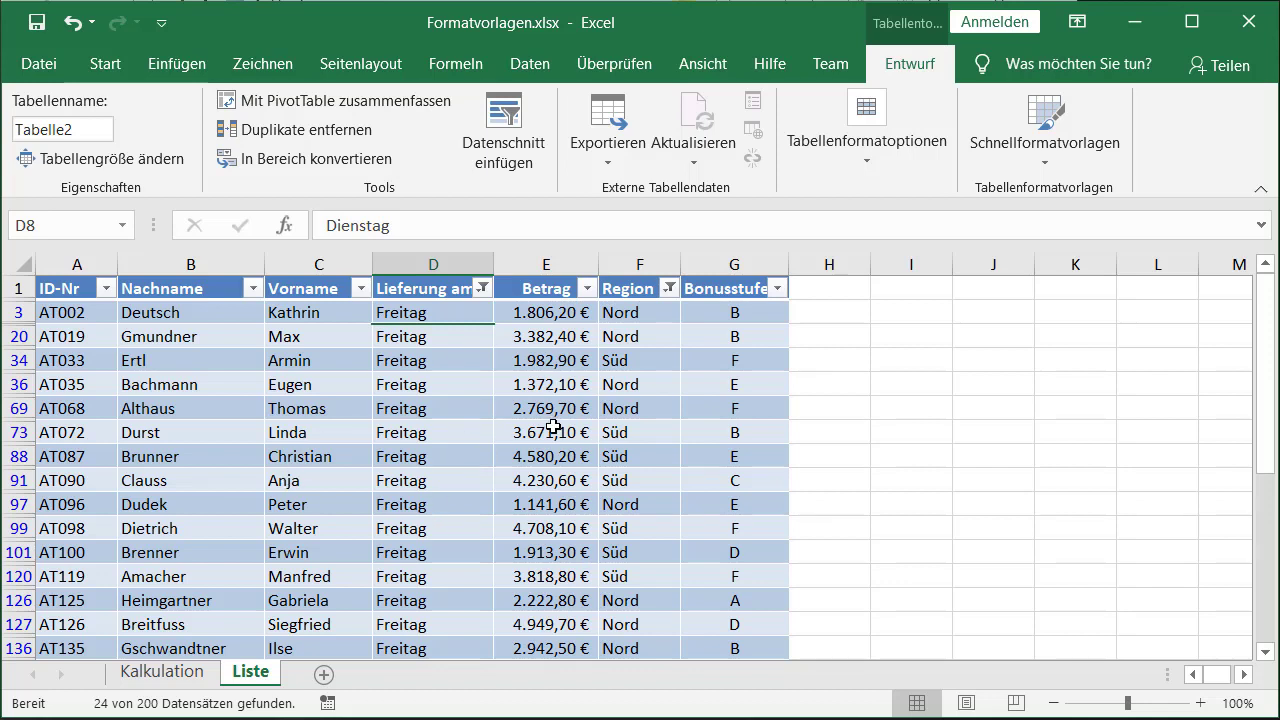
# Turn on the Ergebniszeile total row, showing a count of 24 in row 202
pyautogui.click(856, 150)
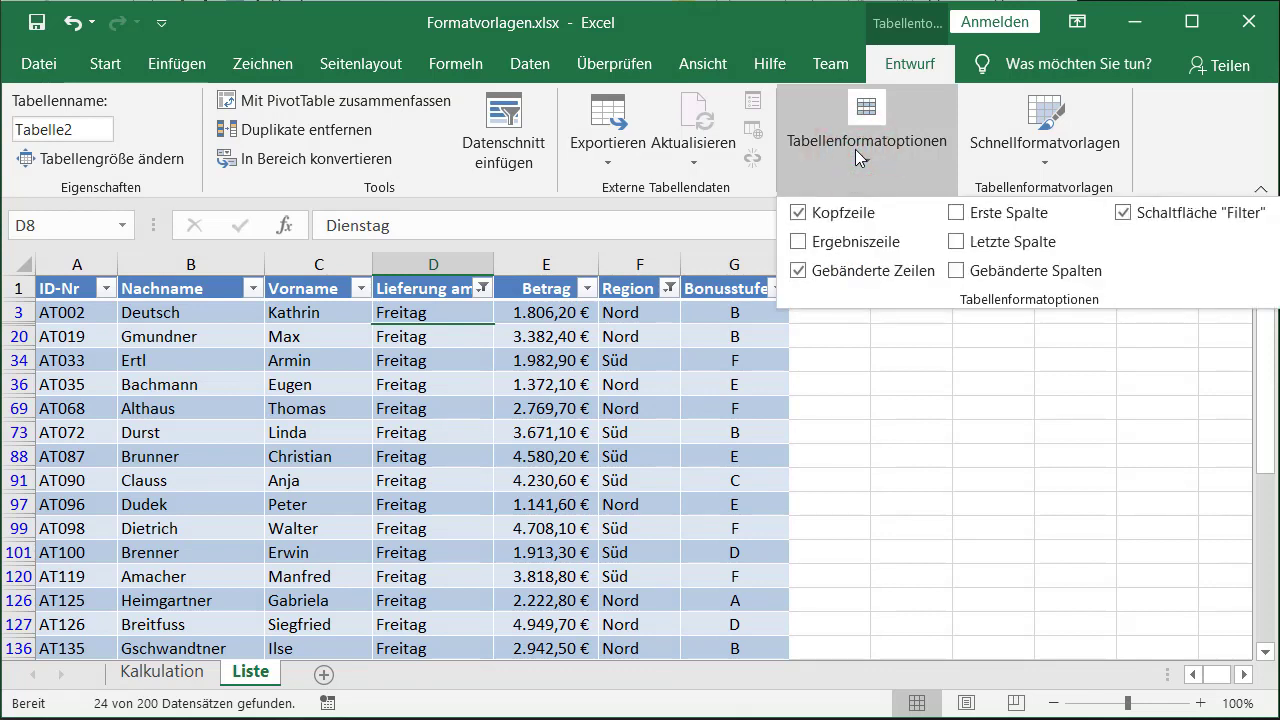
pyautogui.click(798, 242)
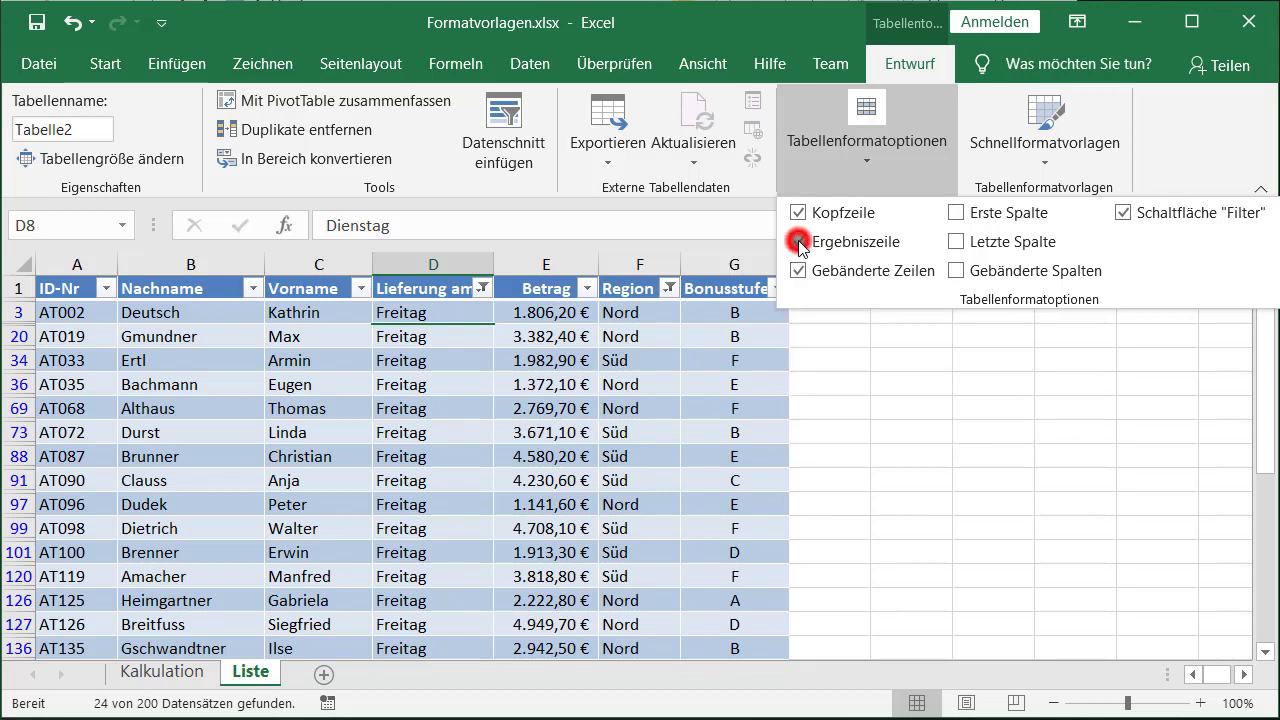
pyautogui.click(608, 440)
pyautogui.scroll(-2, 608, 440)
pyautogui.scroll(-2, 608, 440)
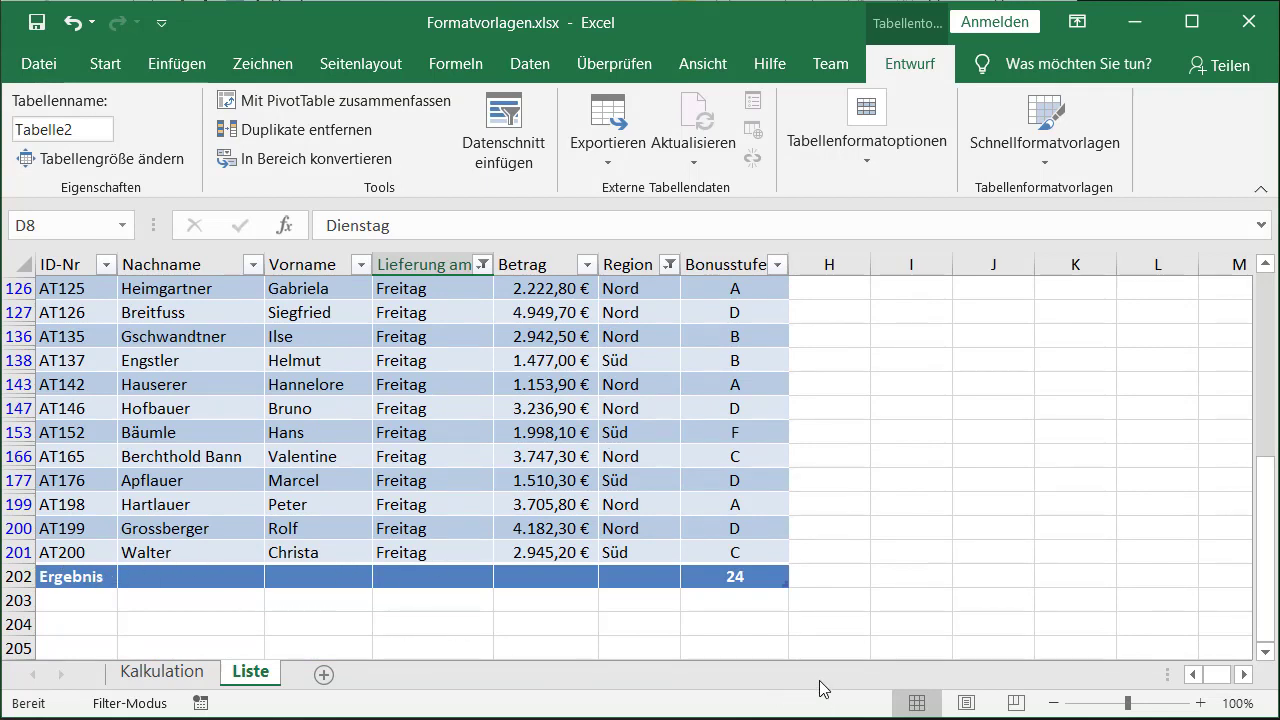
# Set the Betrag total in E202 to Summe (69.448,80 €) and keep the Bonusstufe total as Anzahl (24)
pyautogui.click(575, 577)
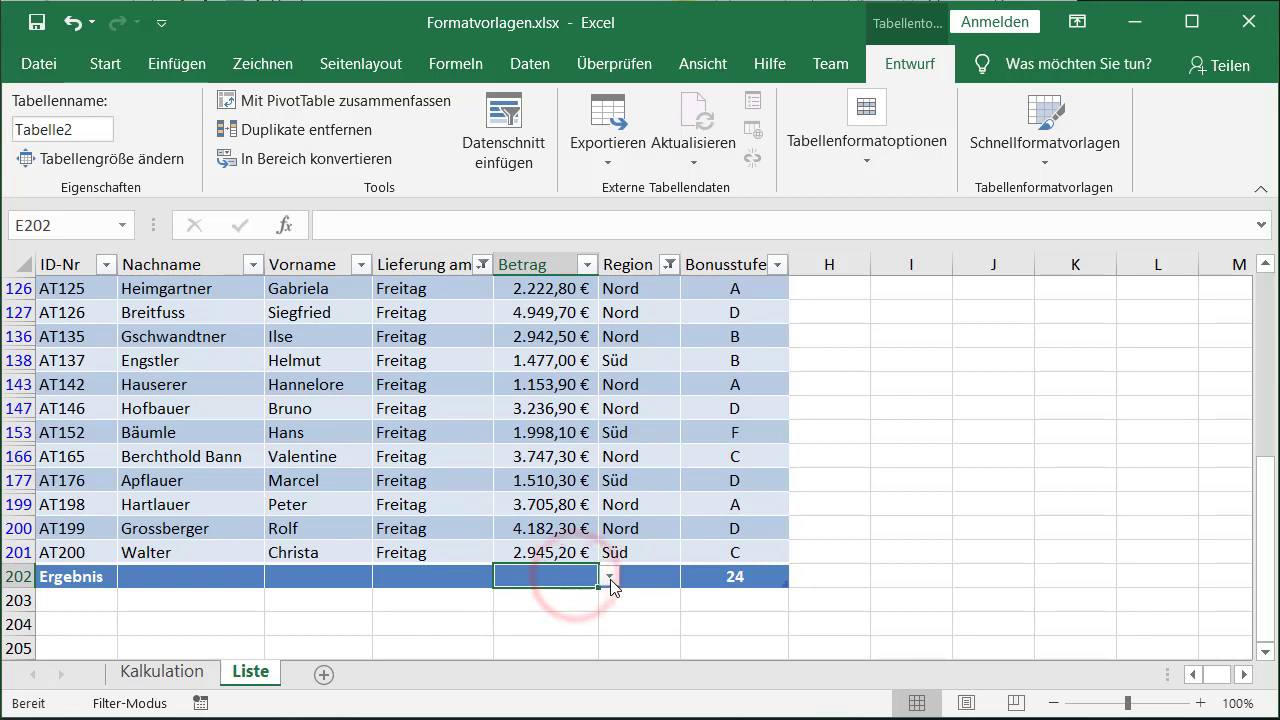
pyautogui.click(609, 577)
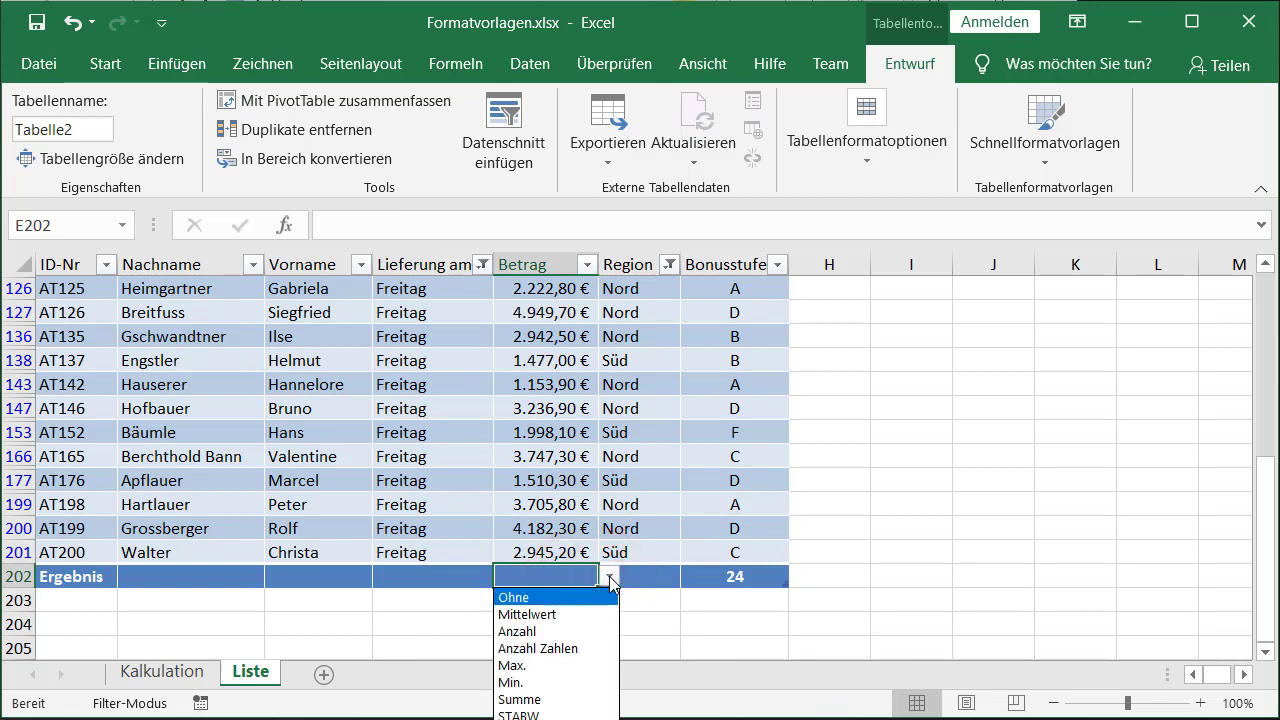
pyautogui.click(520, 698)
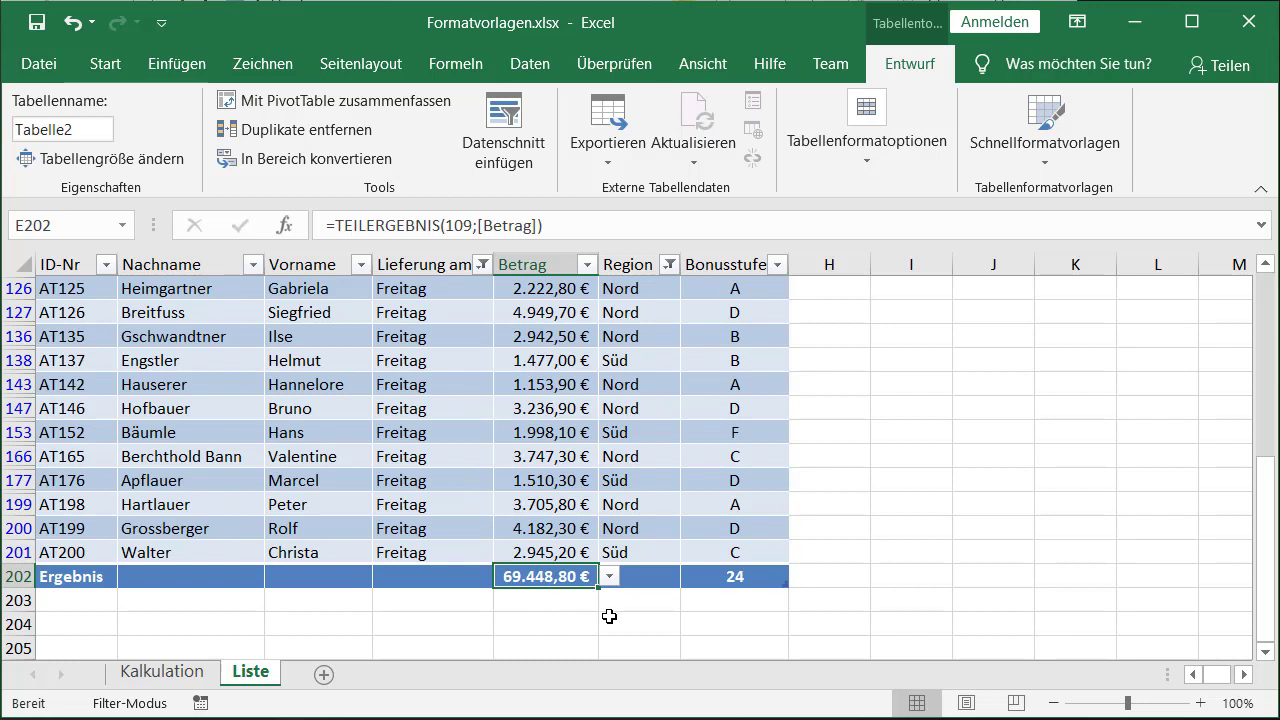
pyautogui.click(748, 577)
pyautogui.click(800, 576)
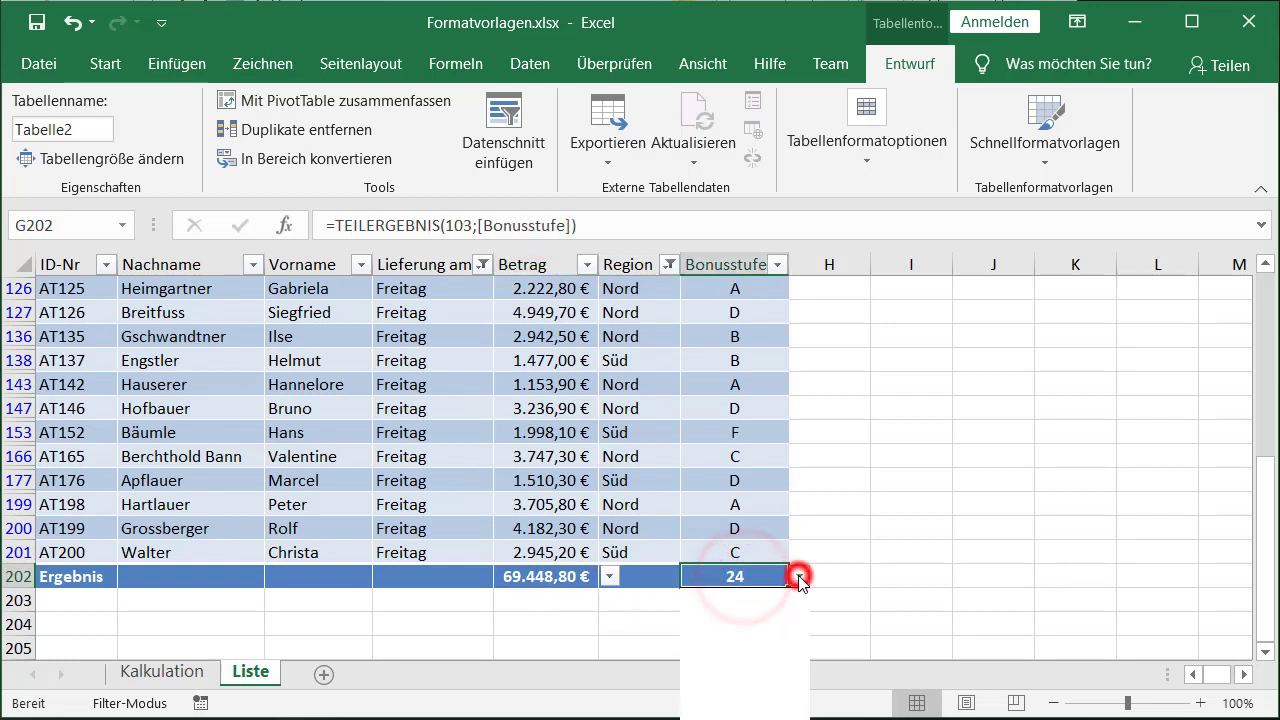
pyautogui.click(800, 578)
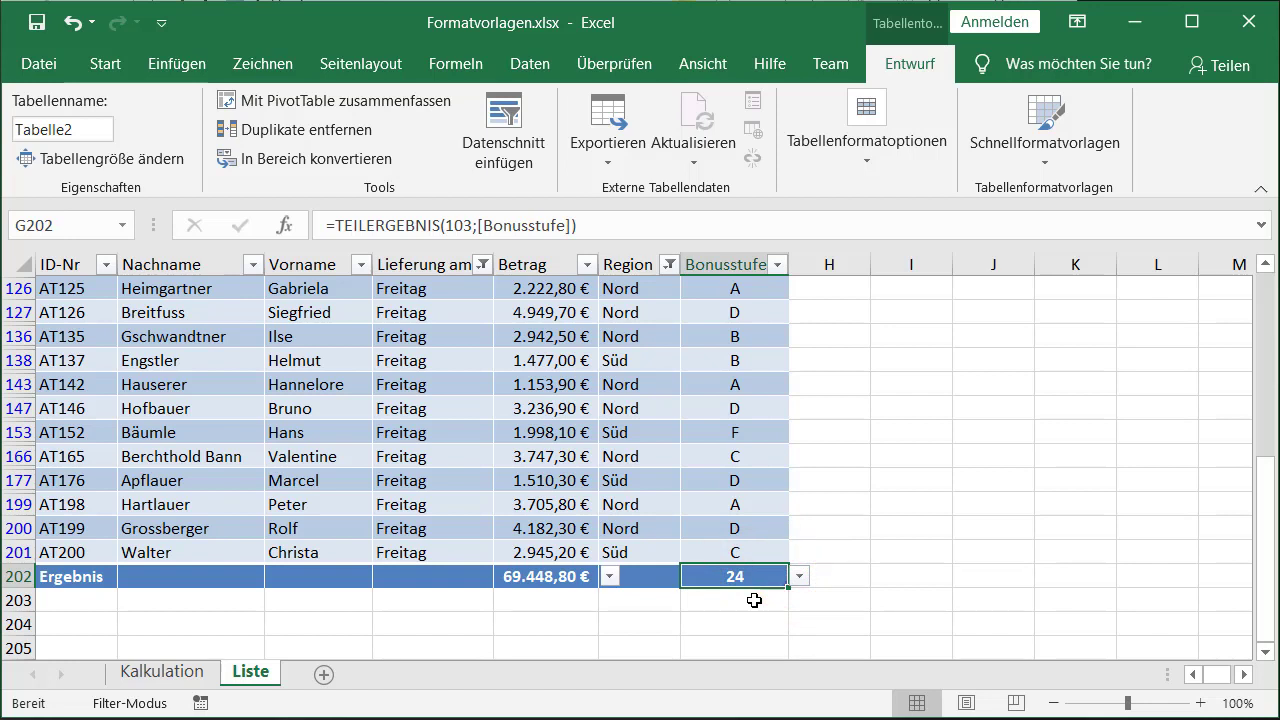
# Filter the Region column to show only West
pyautogui.click(666, 264)
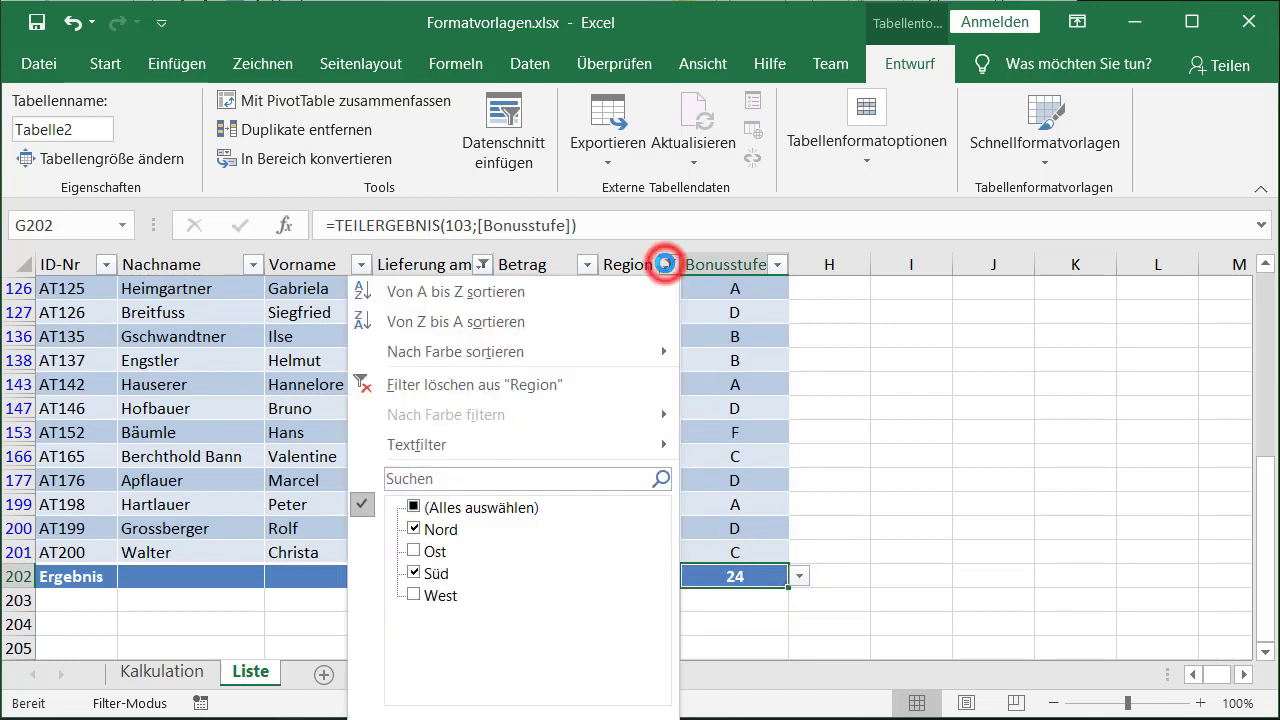
pyautogui.click(414, 508)
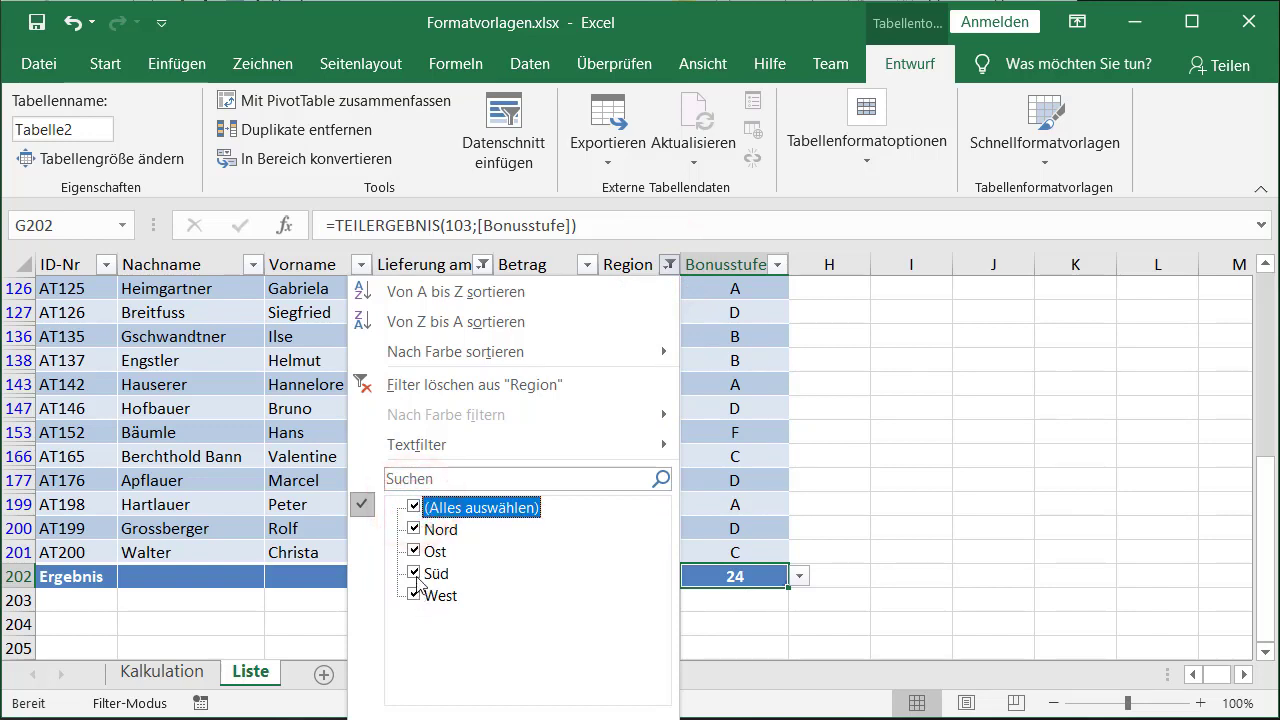
pyautogui.click(414, 508)
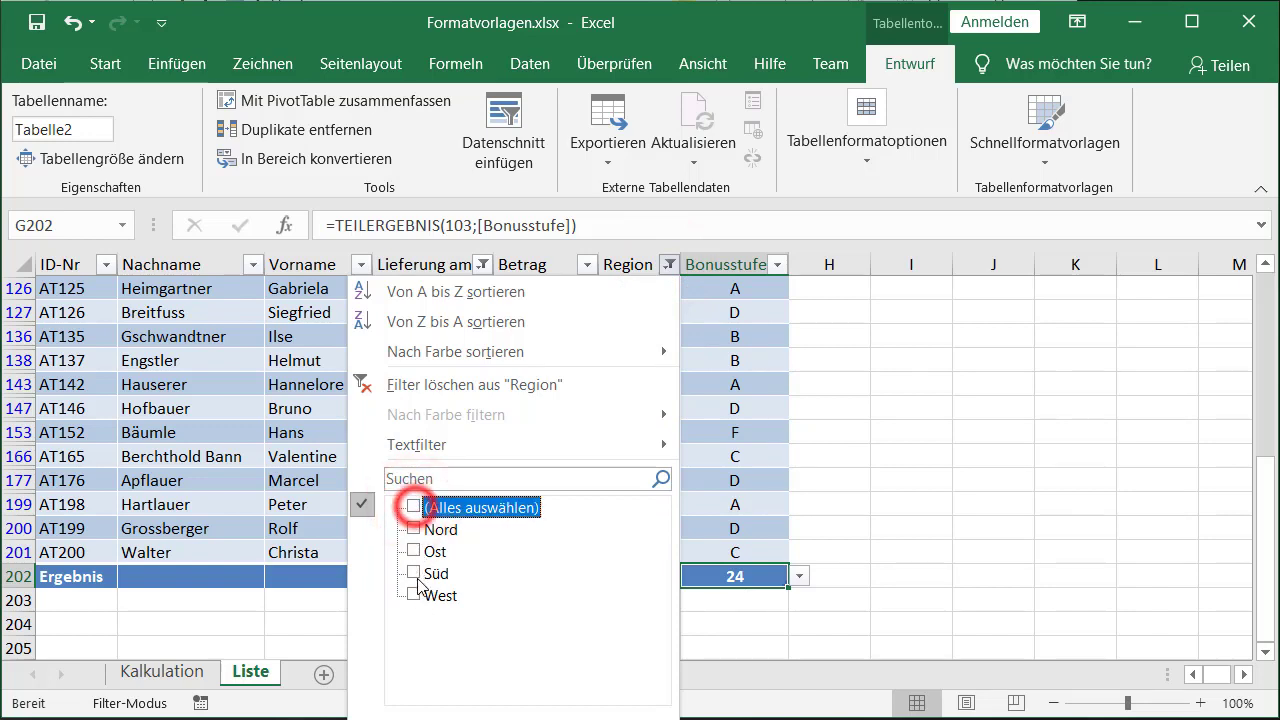
pyautogui.click(414, 595)
pyautogui.press('Return')
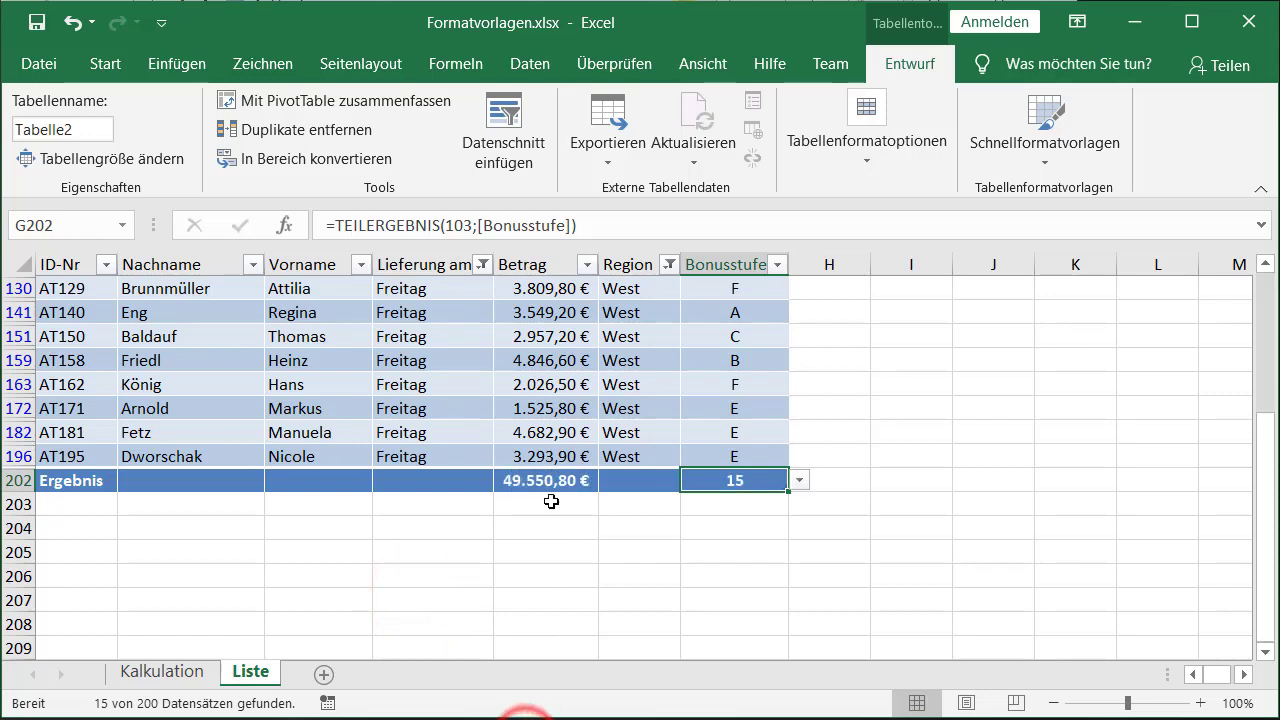
# Filter the Lieferung am column to Montag only, leaving 9 records totalling 30.144,00 €
pyautogui.click(481, 264)
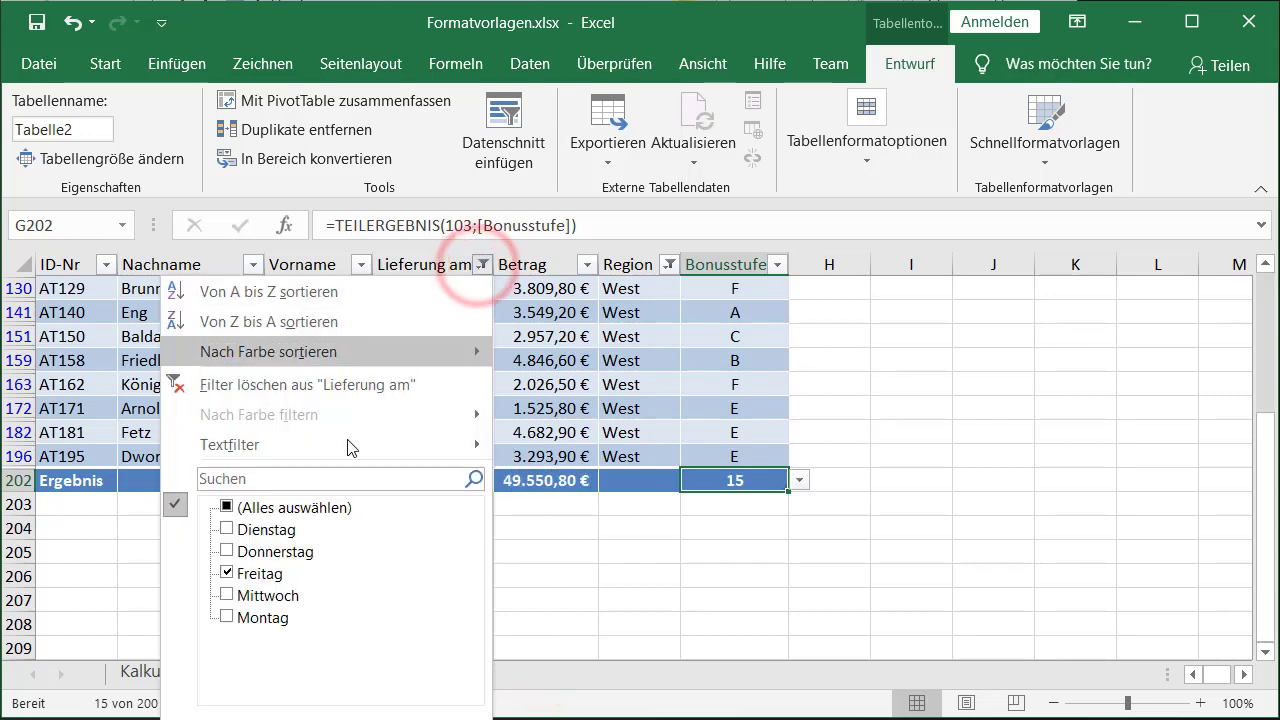
pyautogui.click(227, 507)
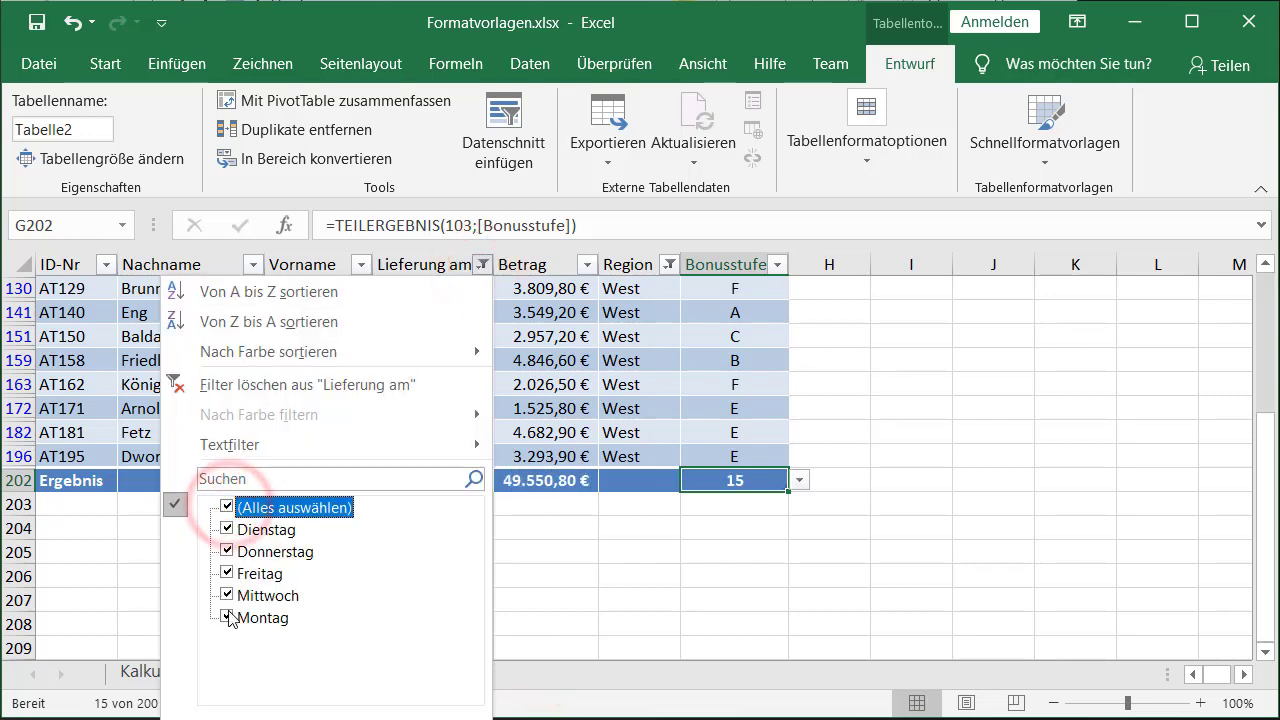
pyautogui.click(227, 507)
pyautogui.click(229, 617)
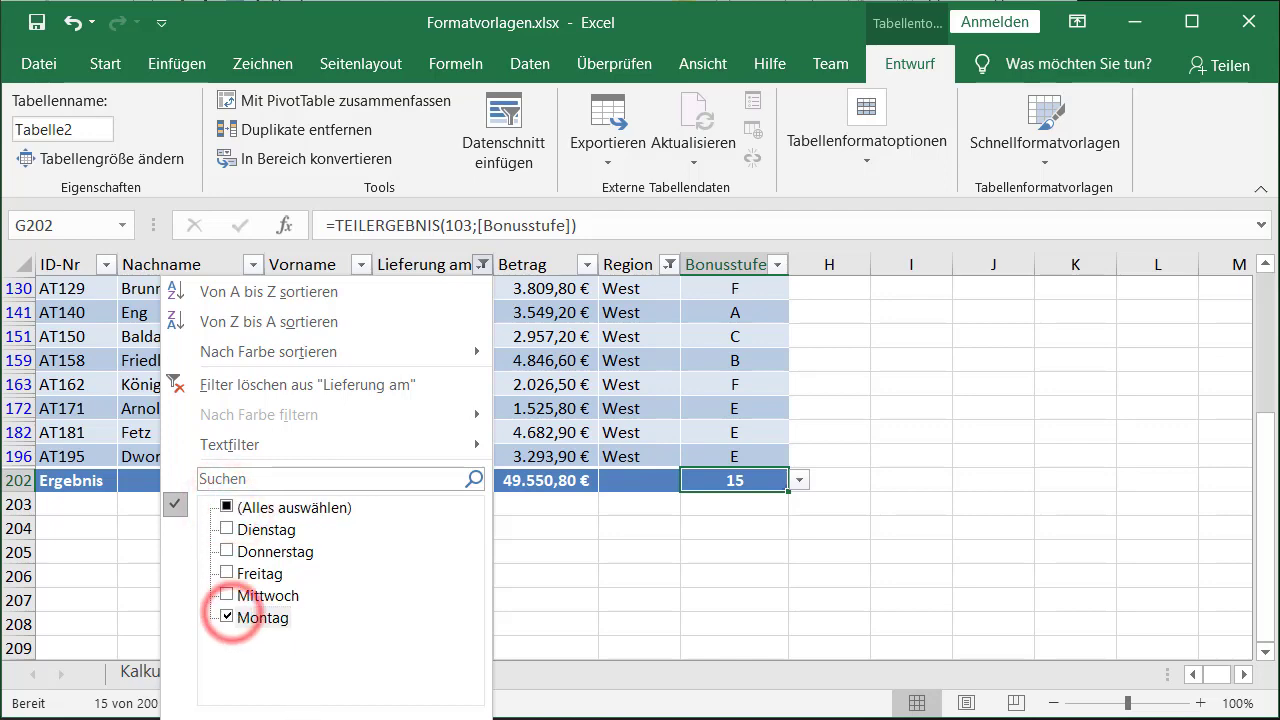
pyautogui.press('Return')
pyautogui.scroll(1, 646, 515)
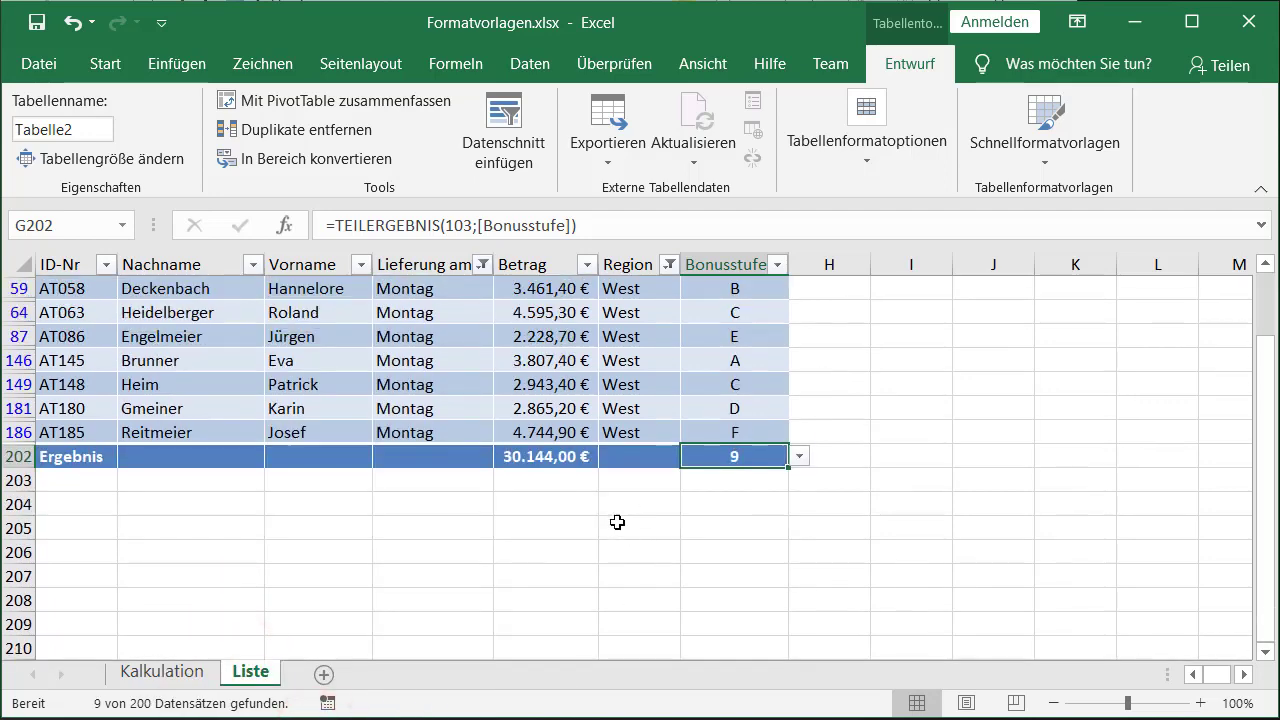
pyautogui.scroll(2, 633, 590)
pyautogui.scroll(1, 633, 590)
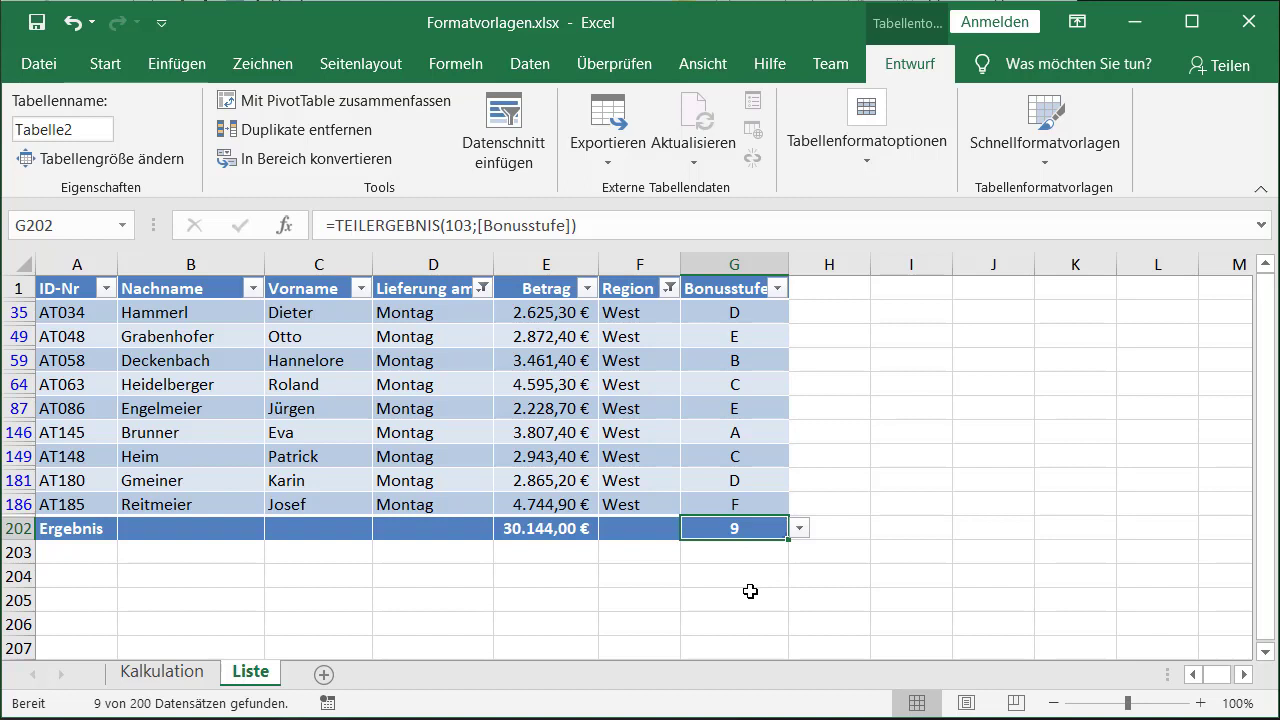
# Change the Betrag total to Mittelwert and clear the Lieferung am filter, showing 57 West records
pyautogui.click(566, 528)
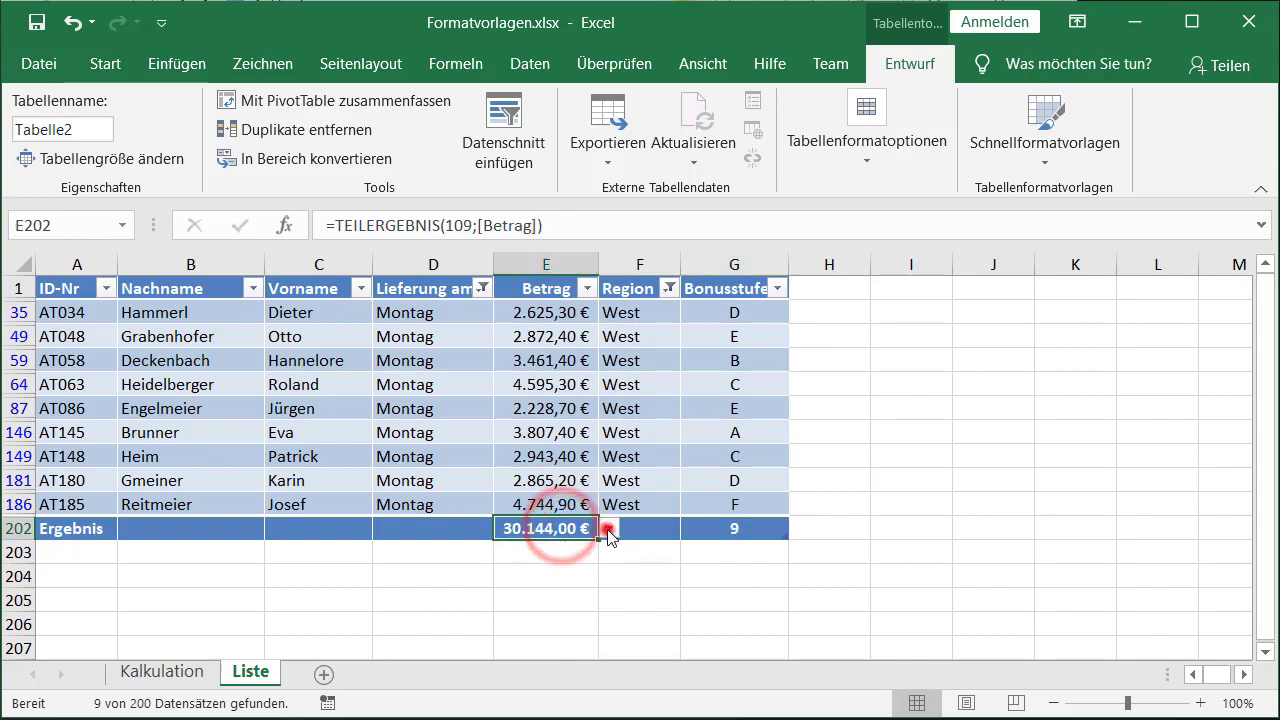
pyautogui.click(608, 530)
pyautogui.click(527, 566)
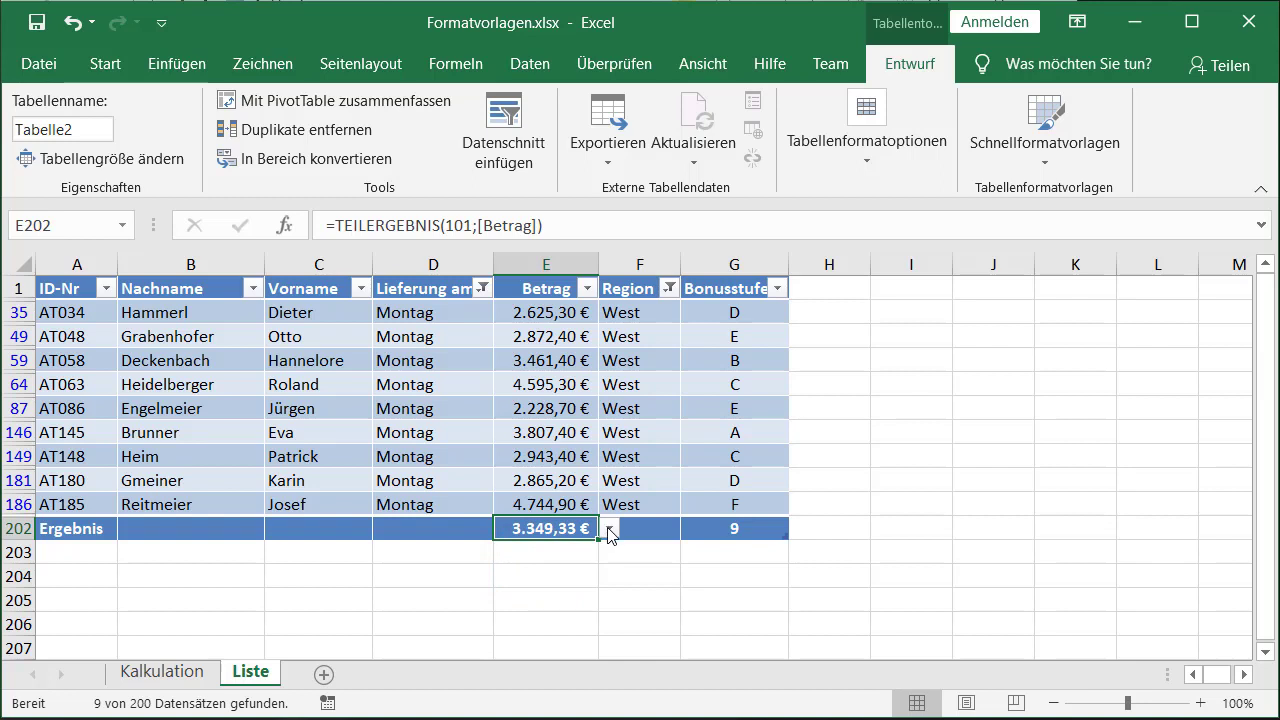
pyautogui.click(482, 288)
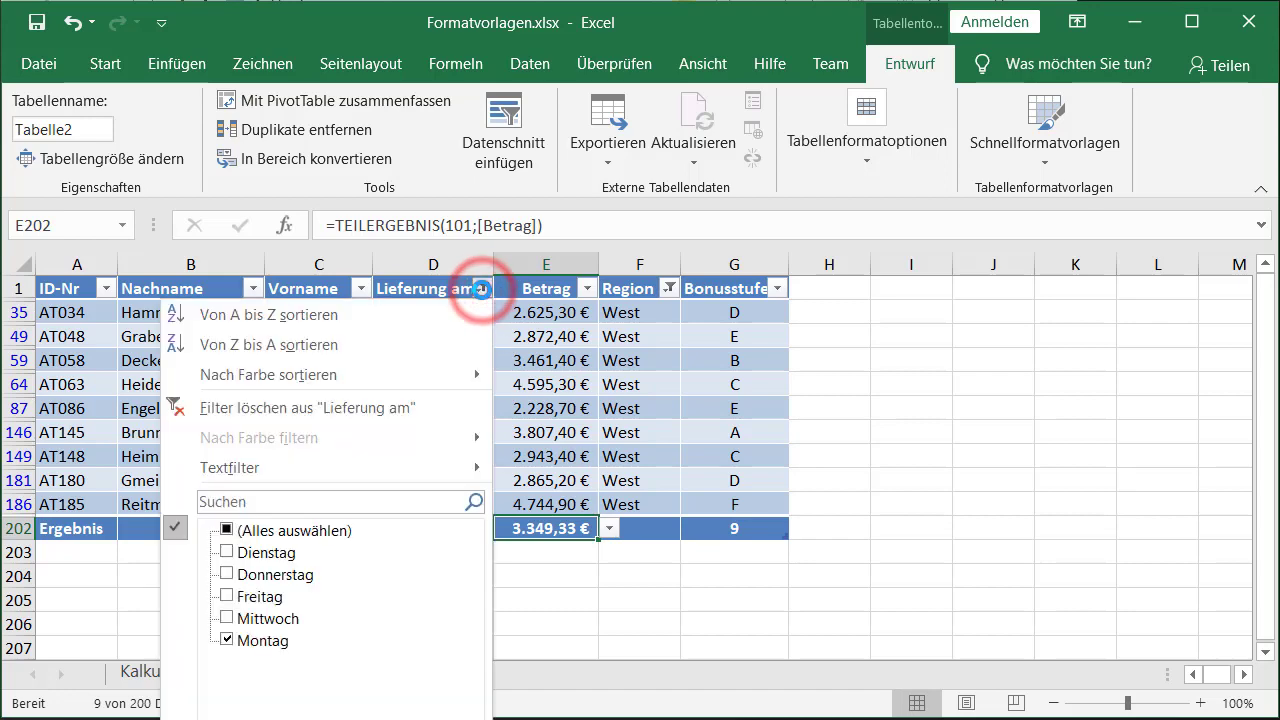
pyautogui.click(297, 408)
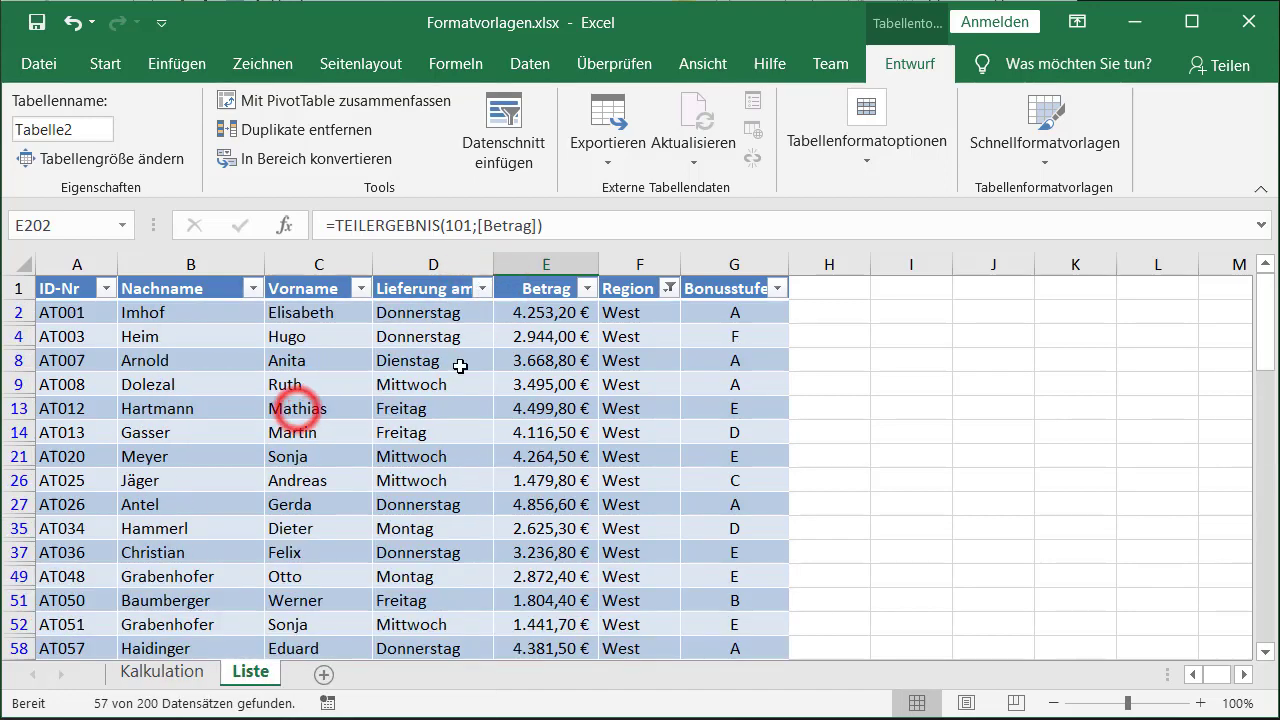
# Clear the Region filter, set the Betrag total back to Summe (612.202,00 €), and widen column E
pyautogui.click(669, 288)
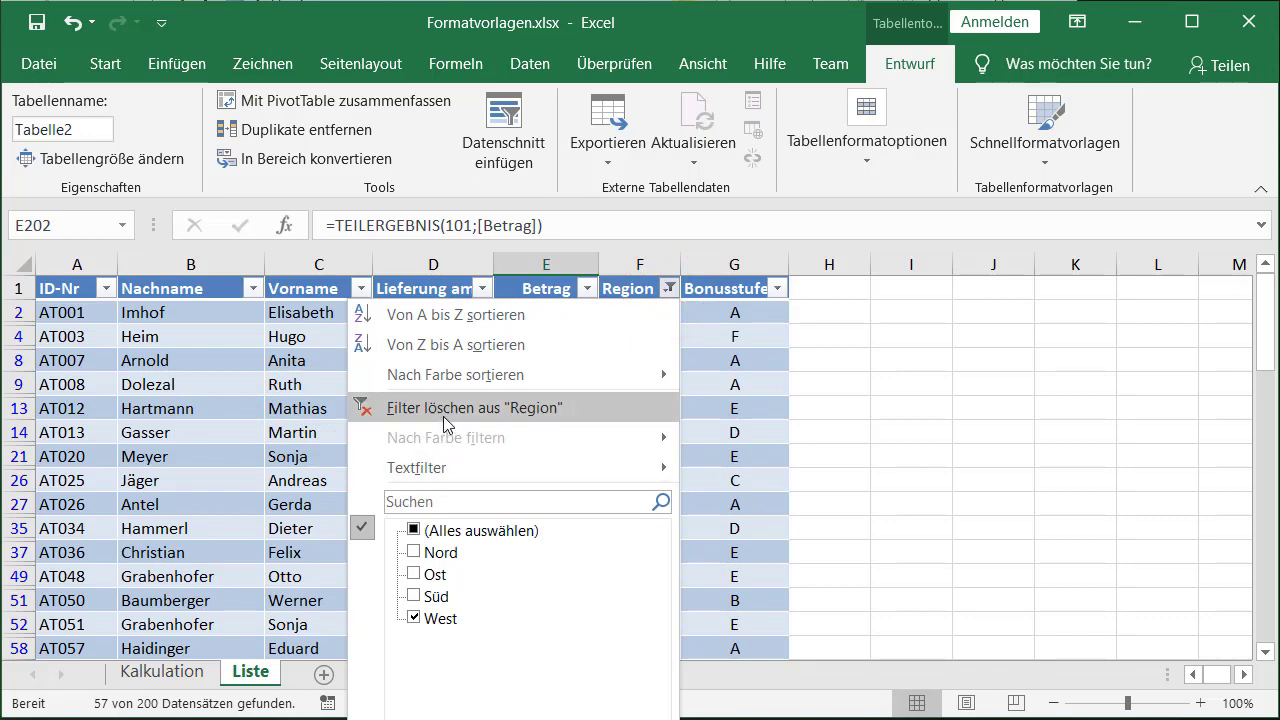
pyautogui.click(443, 416)
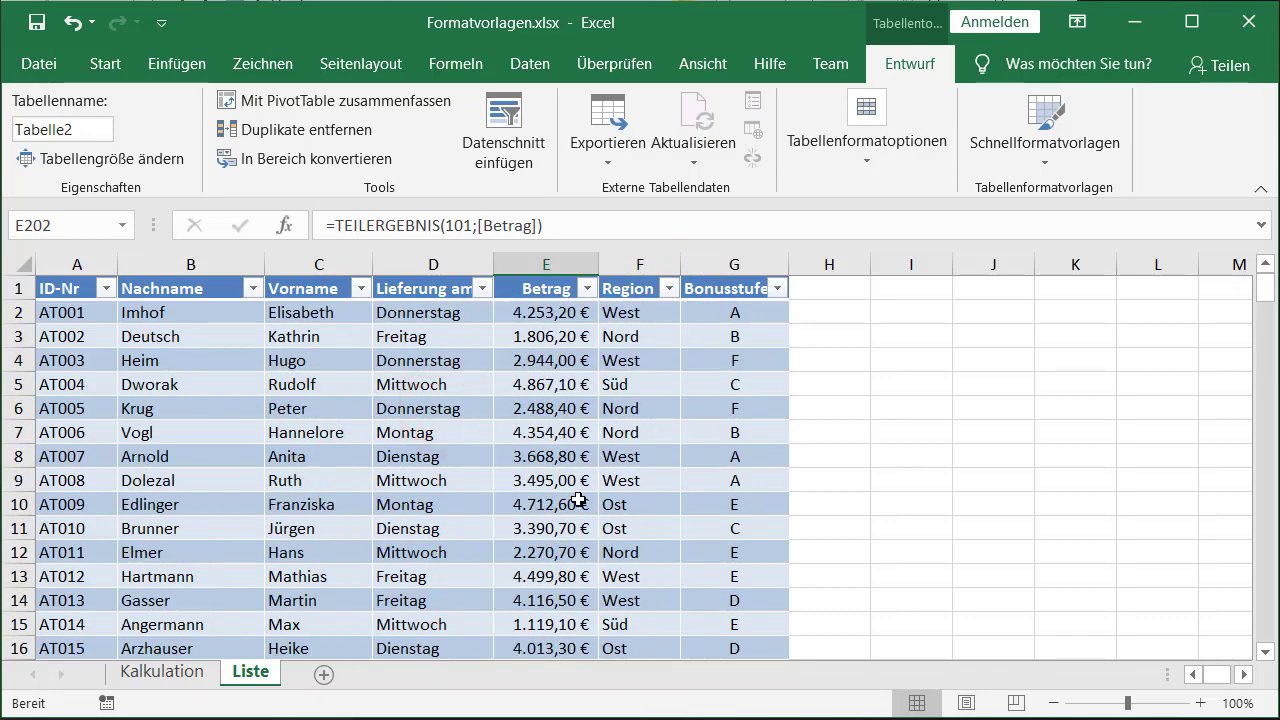
pyautogui.click(558, 479)
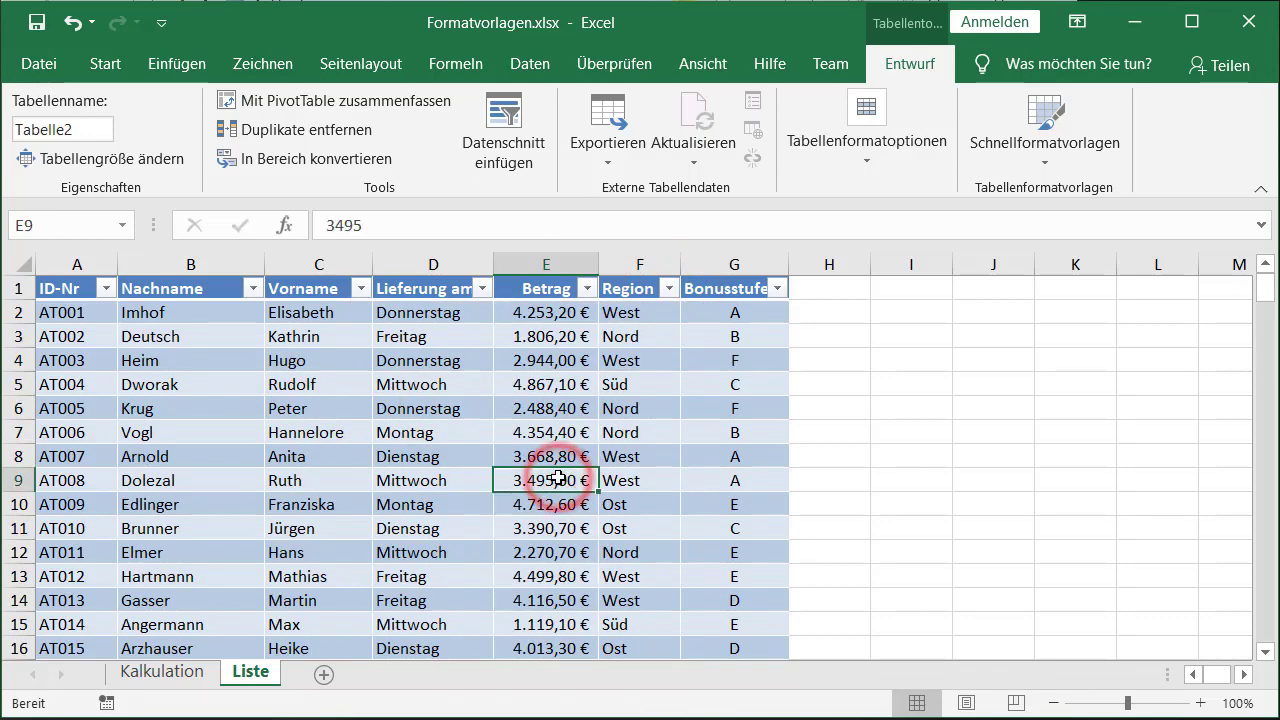
pyautogui.hotkey('ctrl', 'Down')
pyautogui.scroll(-2, 560, 480)
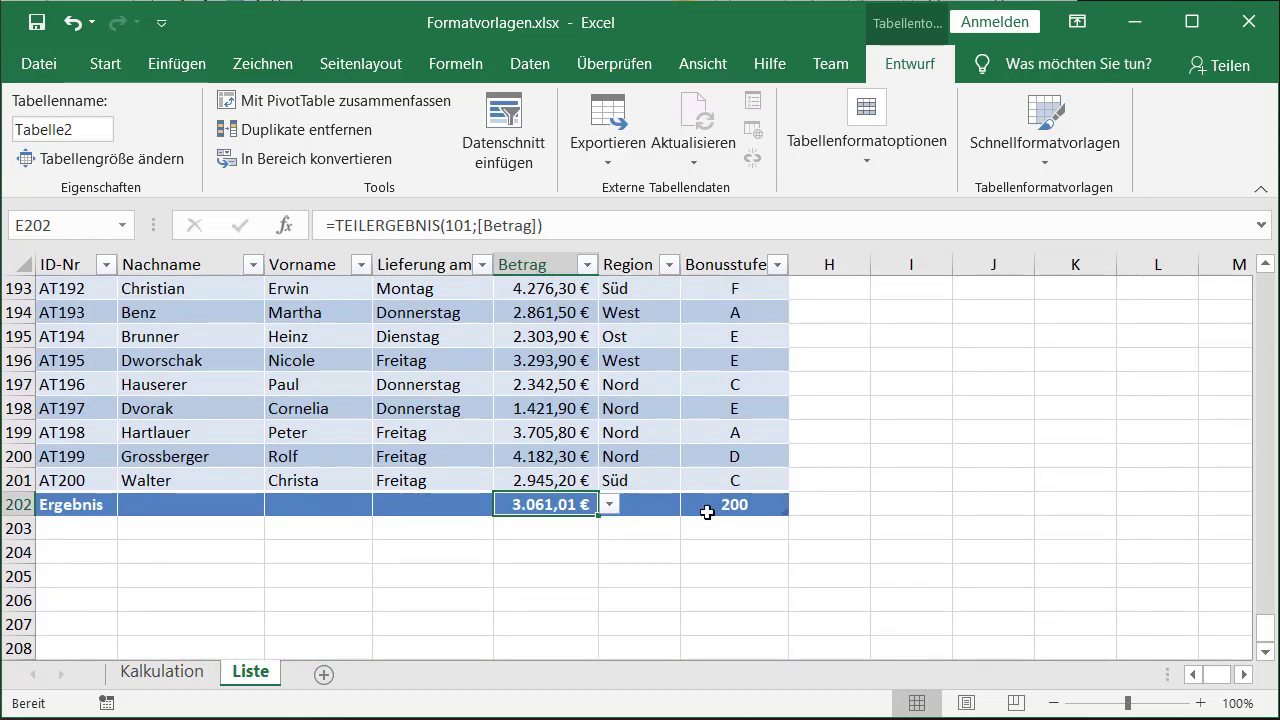
pyautogui.click(609, 505)
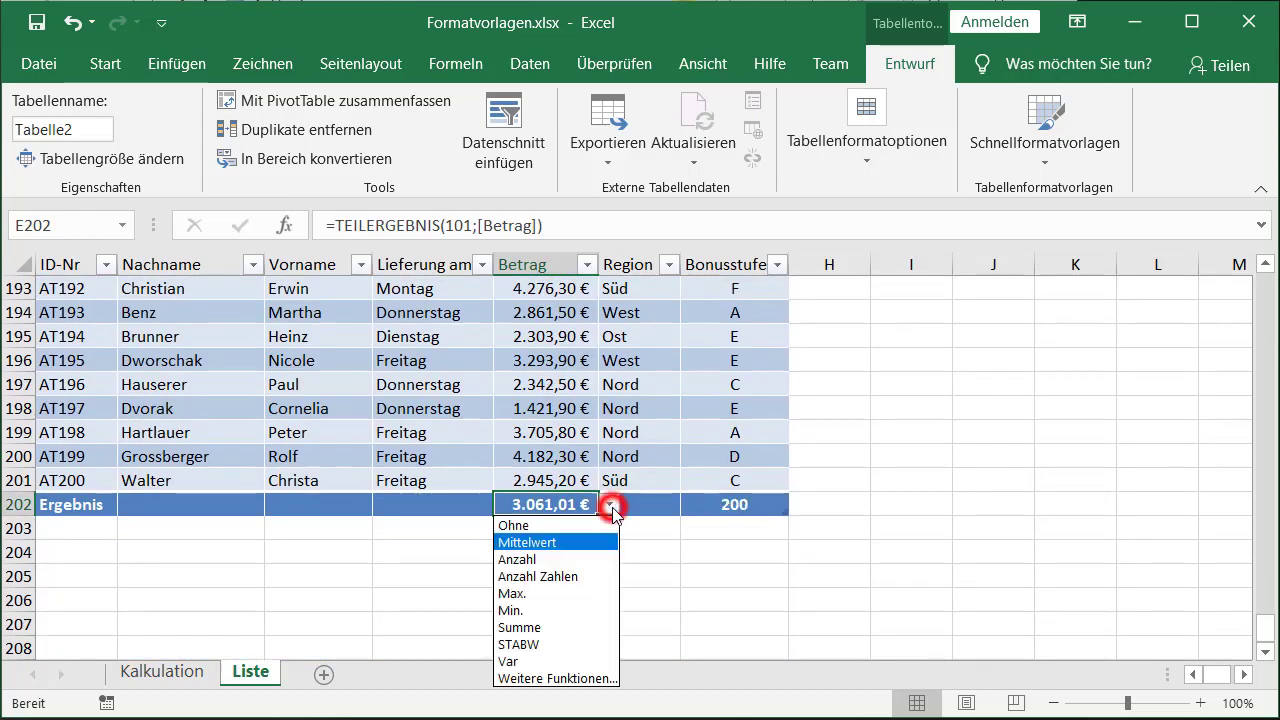
pyautogui.click(520, 628)
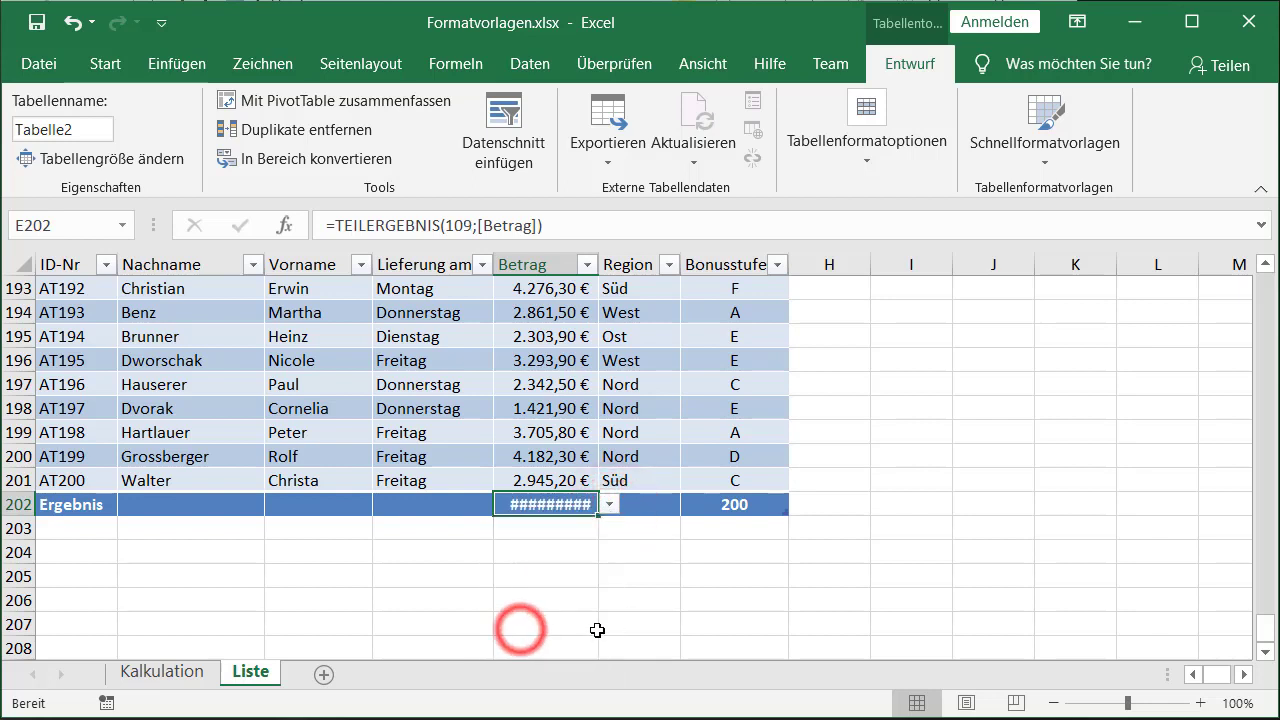
pyautogui.moveTo(604, 264); pyautogui.dragTo(631, 264)
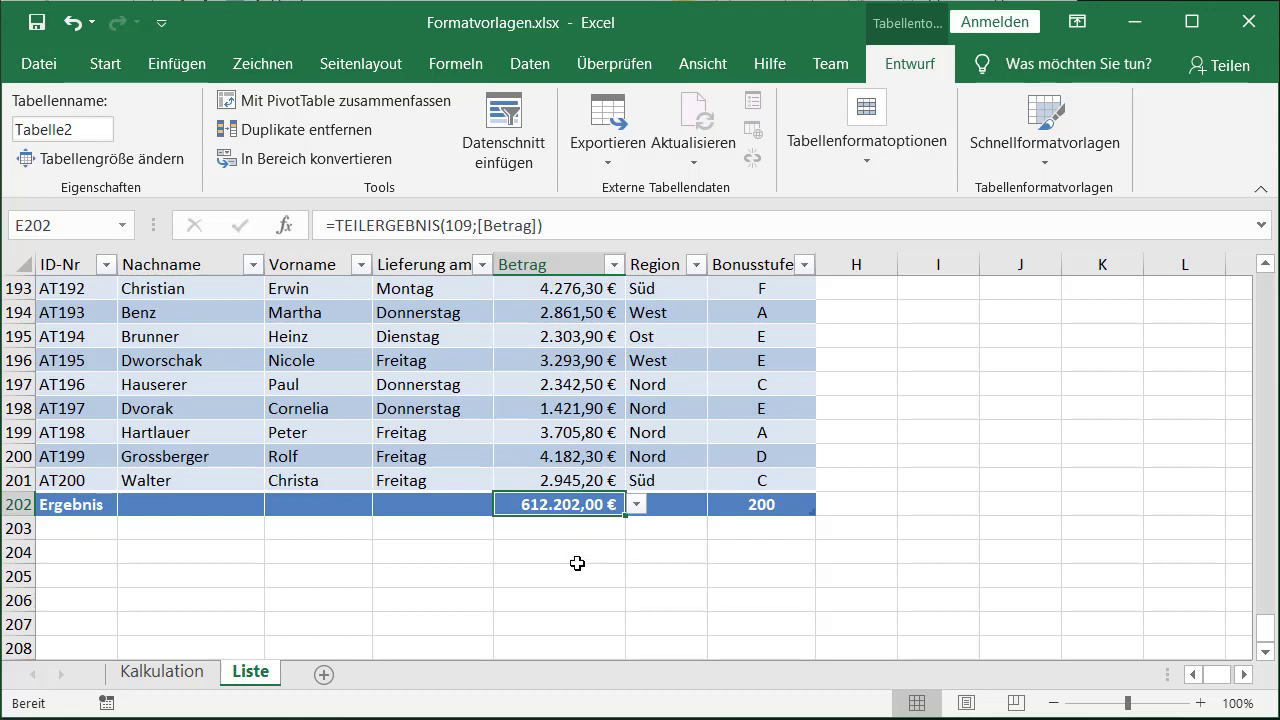
pyautogui.click(575, 563)
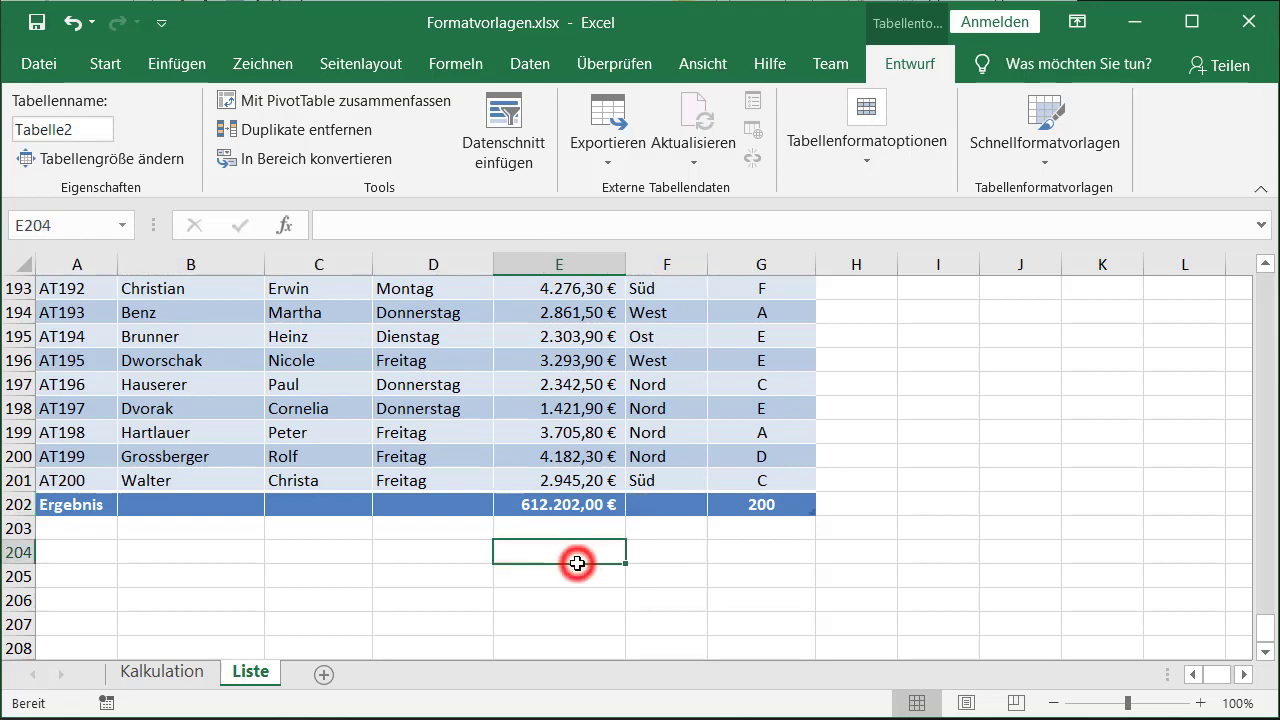
# Turn off Ergebniszeile in the table style options on the Entwurf tab
pyautogui.click(549, 430)
pyautogui.click(870, 160)
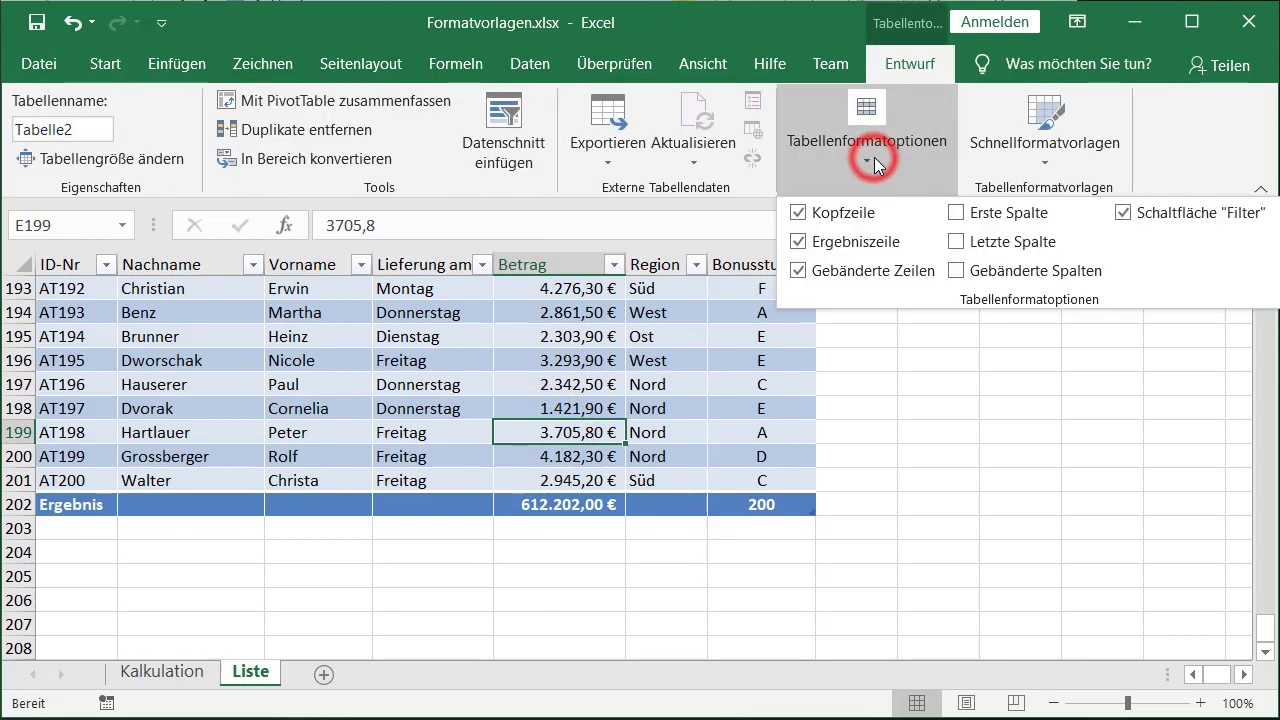
pyautogui.click(800, 242)
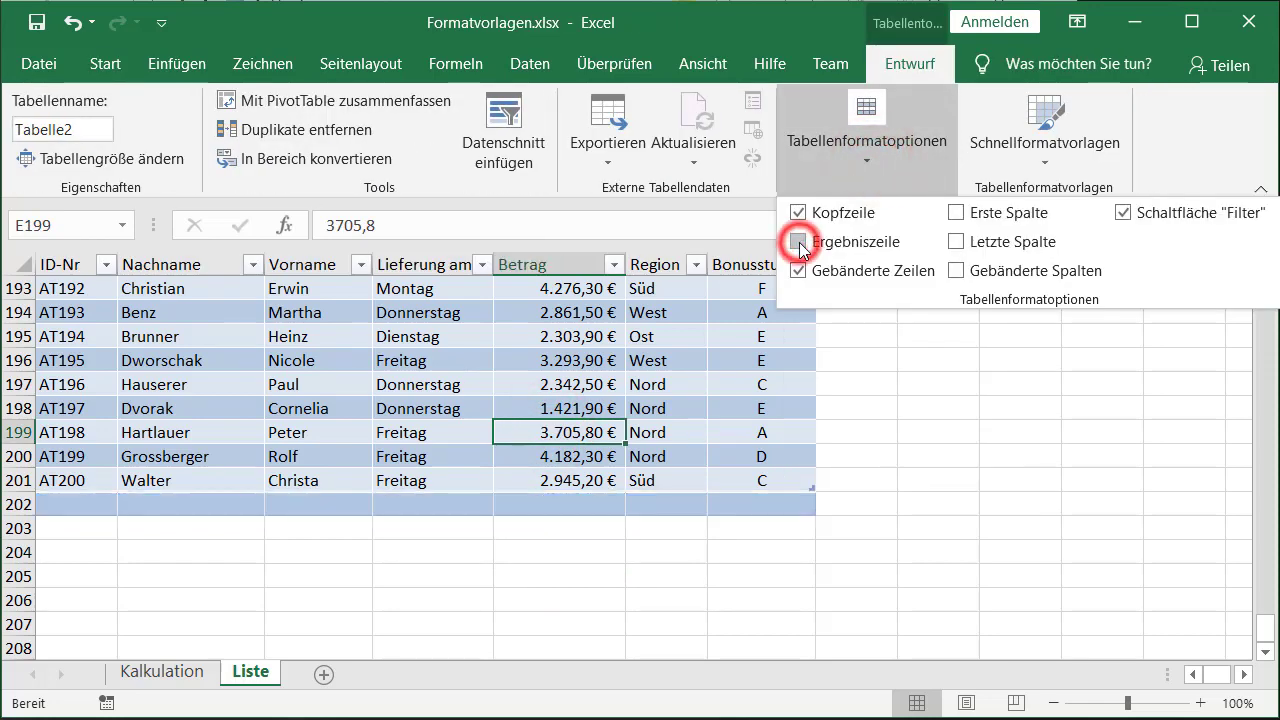
pyautogui.click(790, 552)
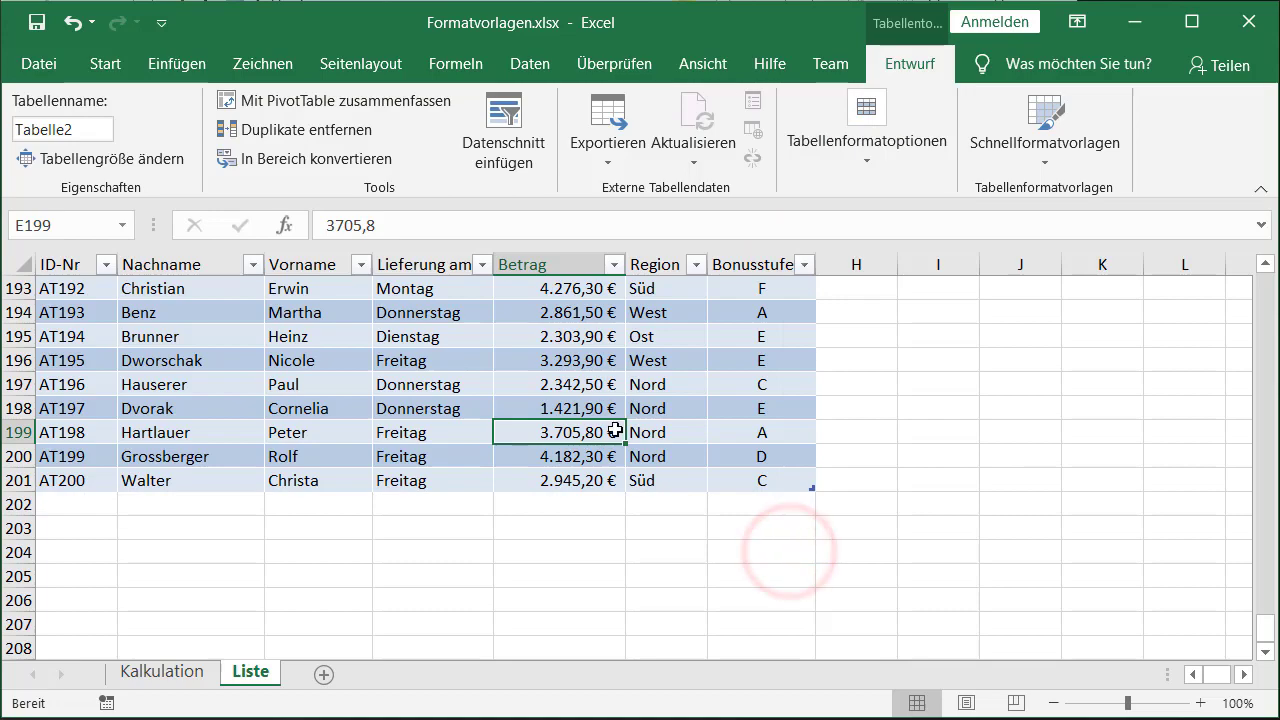
# Return to the top of the table and select the Donnerstag cell in row 6
pyautogui.scroll(4, 614, 430)
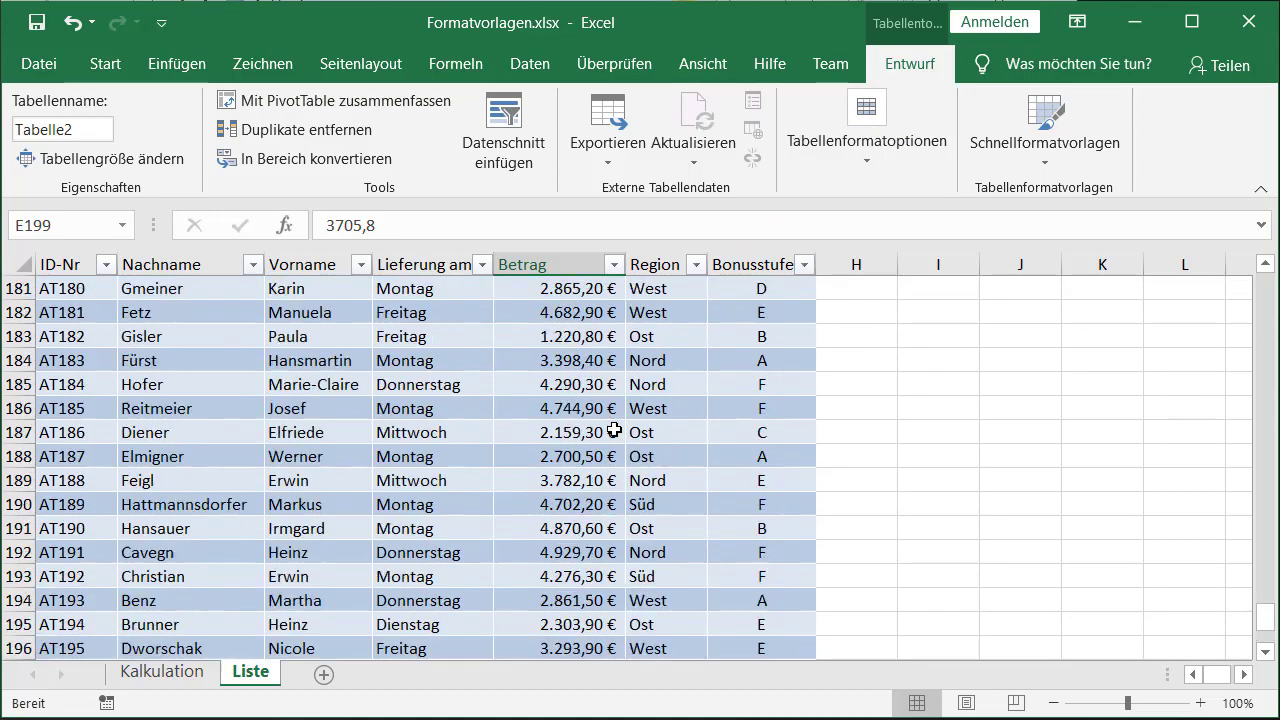
pyautogui.scroll(1, 614, 430)
pyautogui.scroll(3, 680, 425)
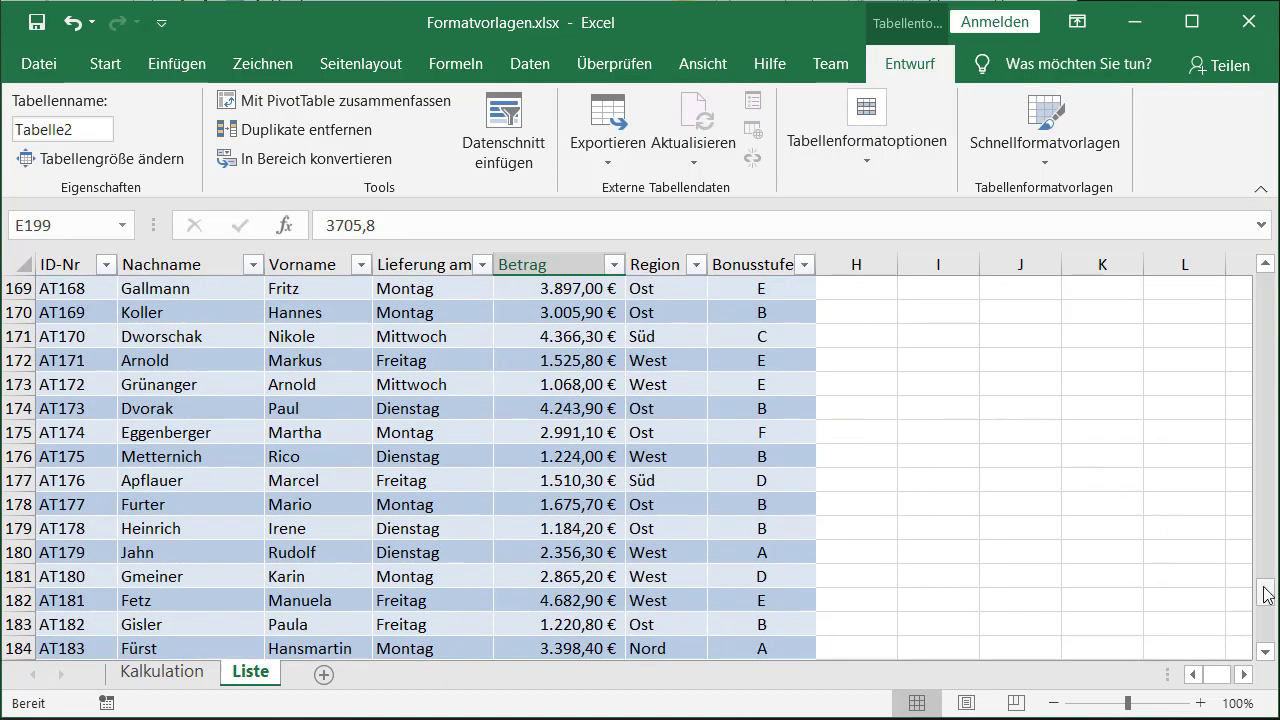
pyautogui.moveTo(1266, 592); pyautogui.dragTo(1264, 505)
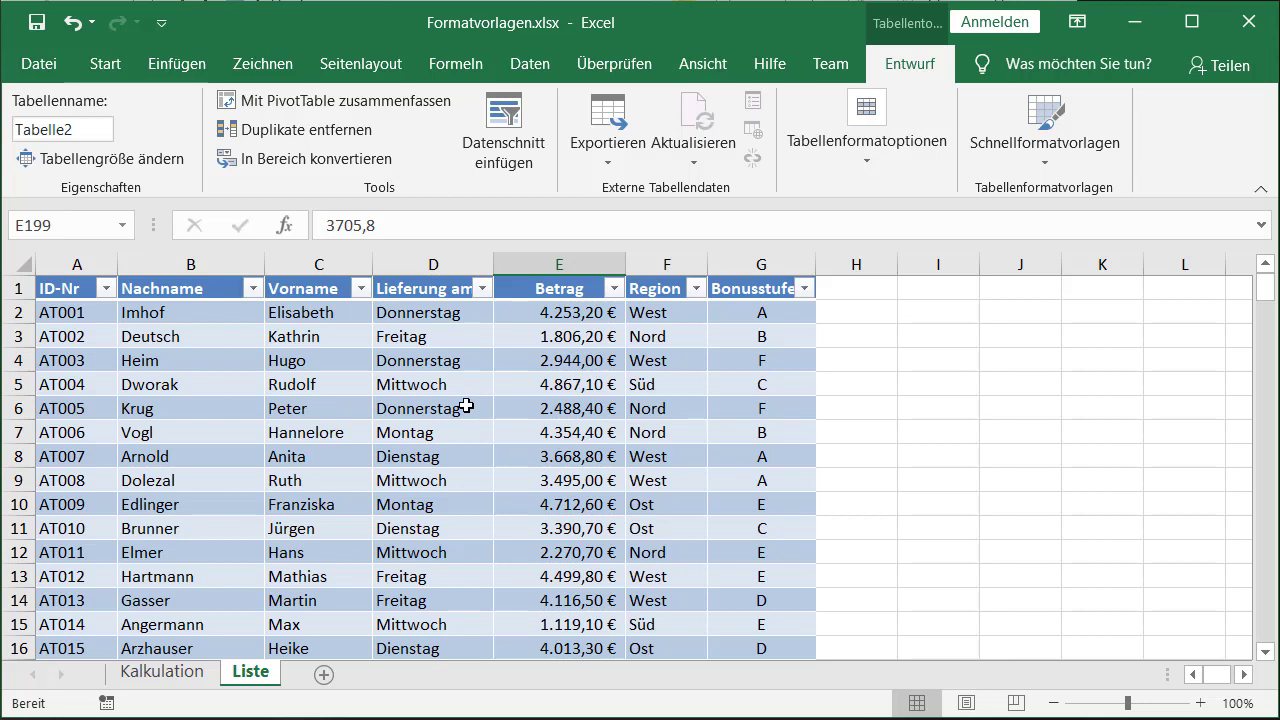
pyautogui.click(466, 406)
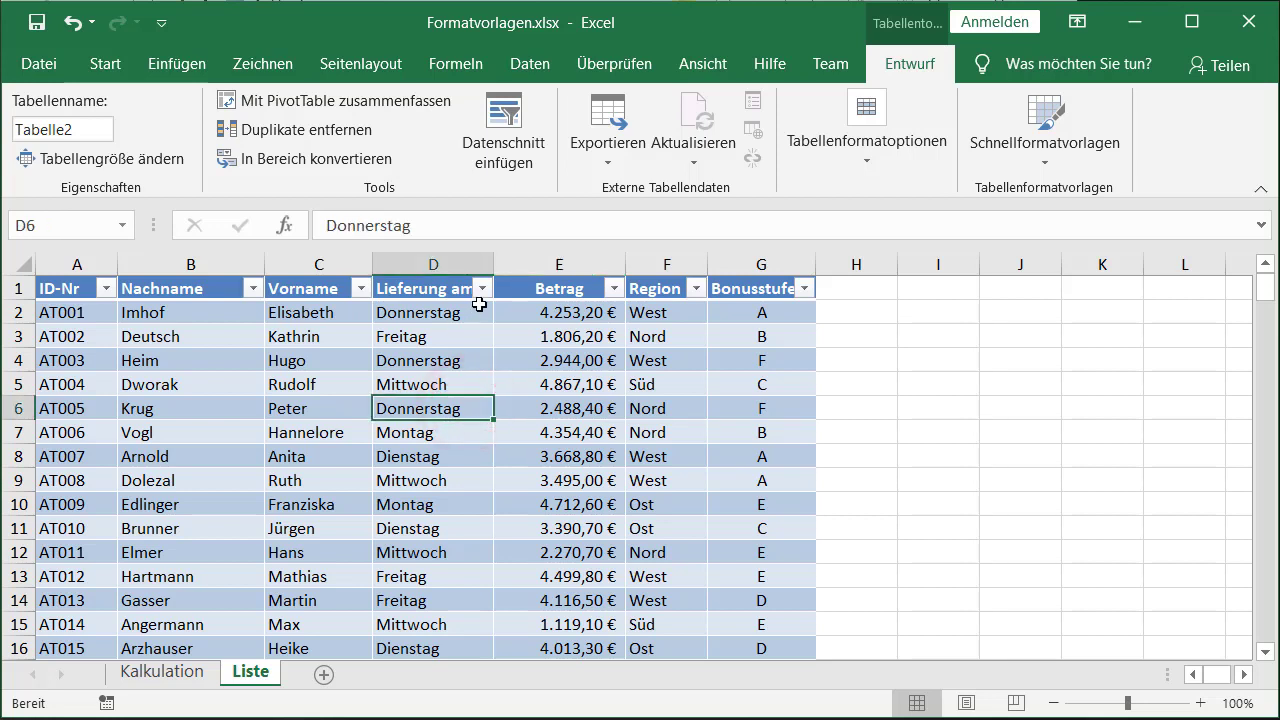